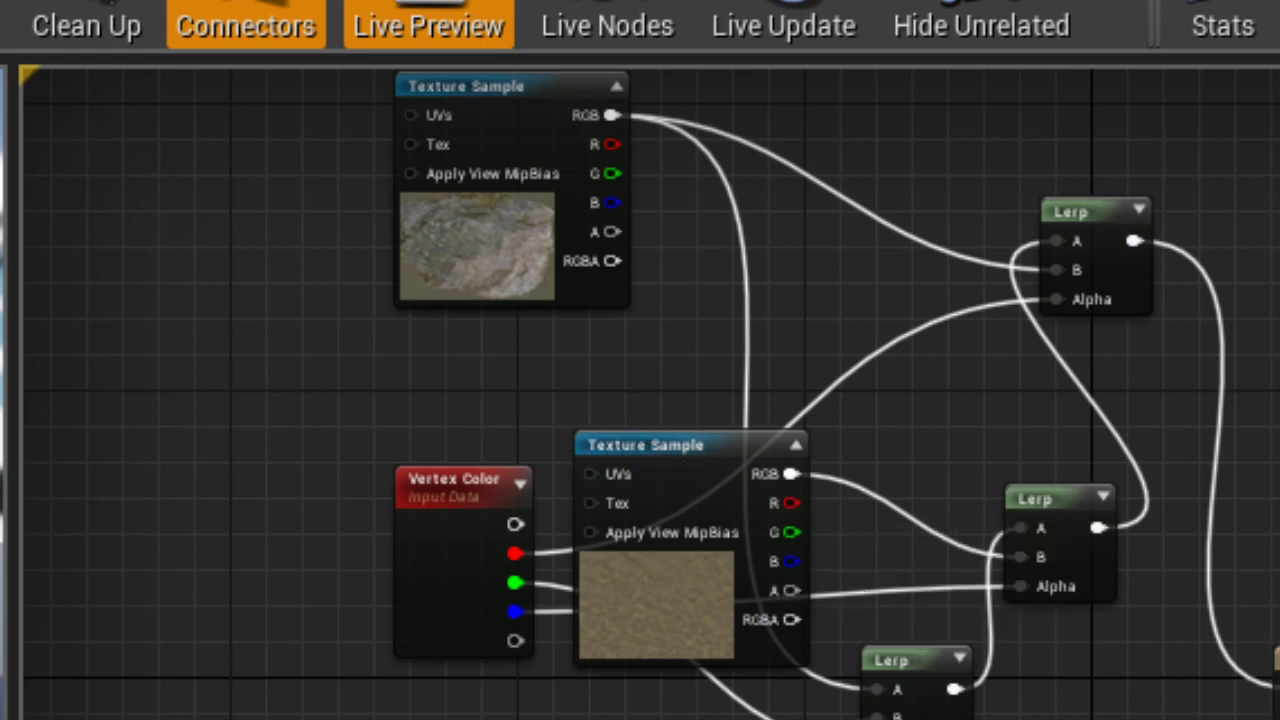
# Inspect the Texture Sample, Lerp and Vertex Color nodes in the rock material's blend graph
pyautogui.moveTo(640, 300); pyautogui.dragTo(610, 660, button='right')
pyautogui.scroll(2, 640, 400)
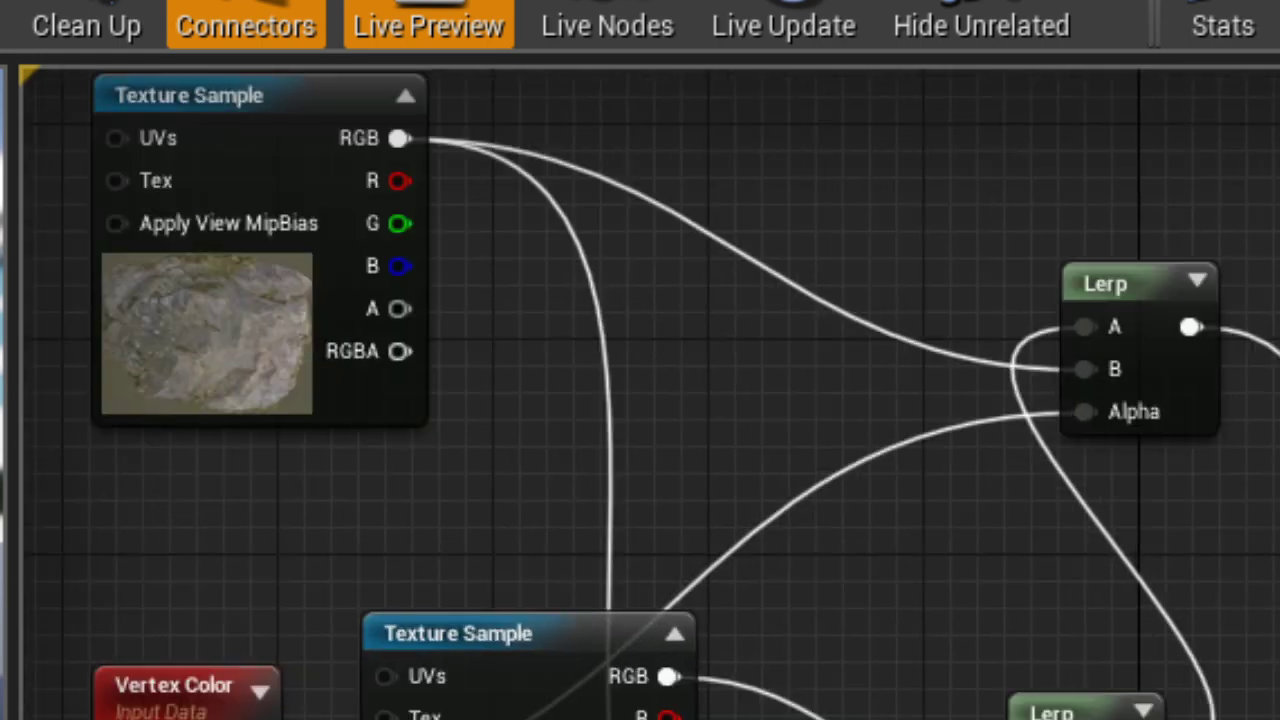
pyautogui.scroll(-3, 640, 400)
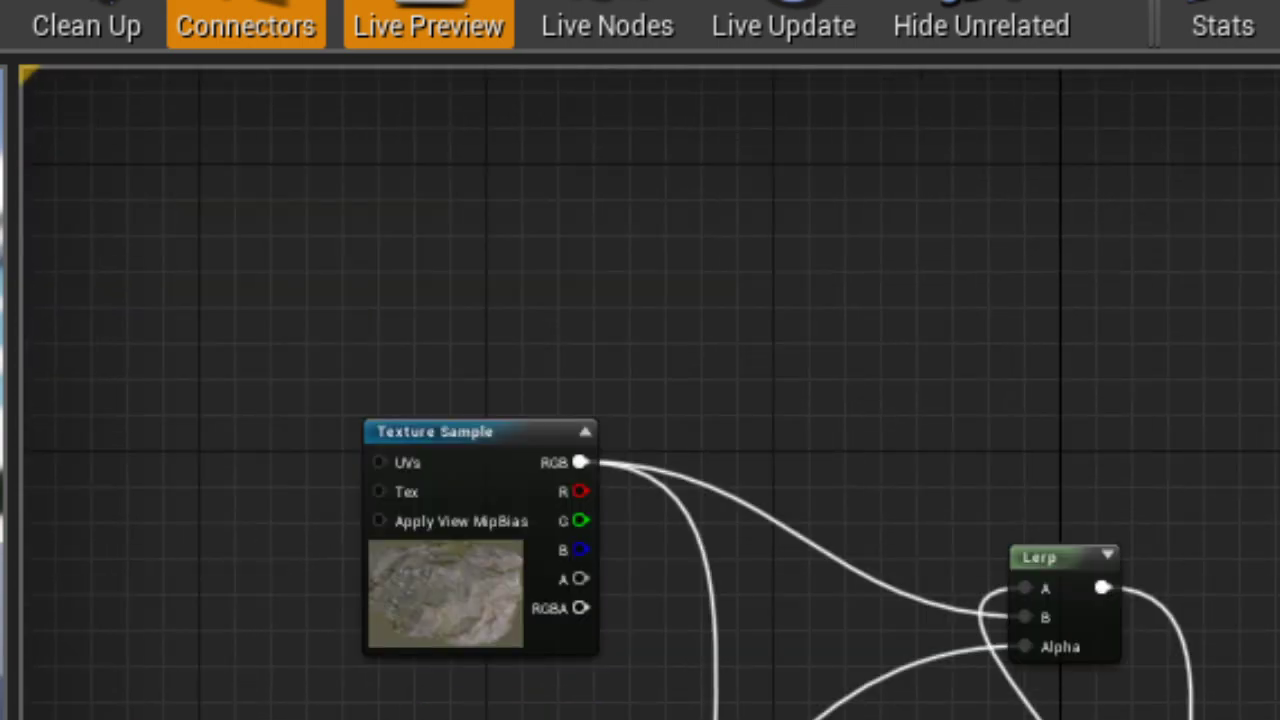
pyautogui.moveTo(1065, 715); pyautogui.dragTo(1105, 477, button='right')
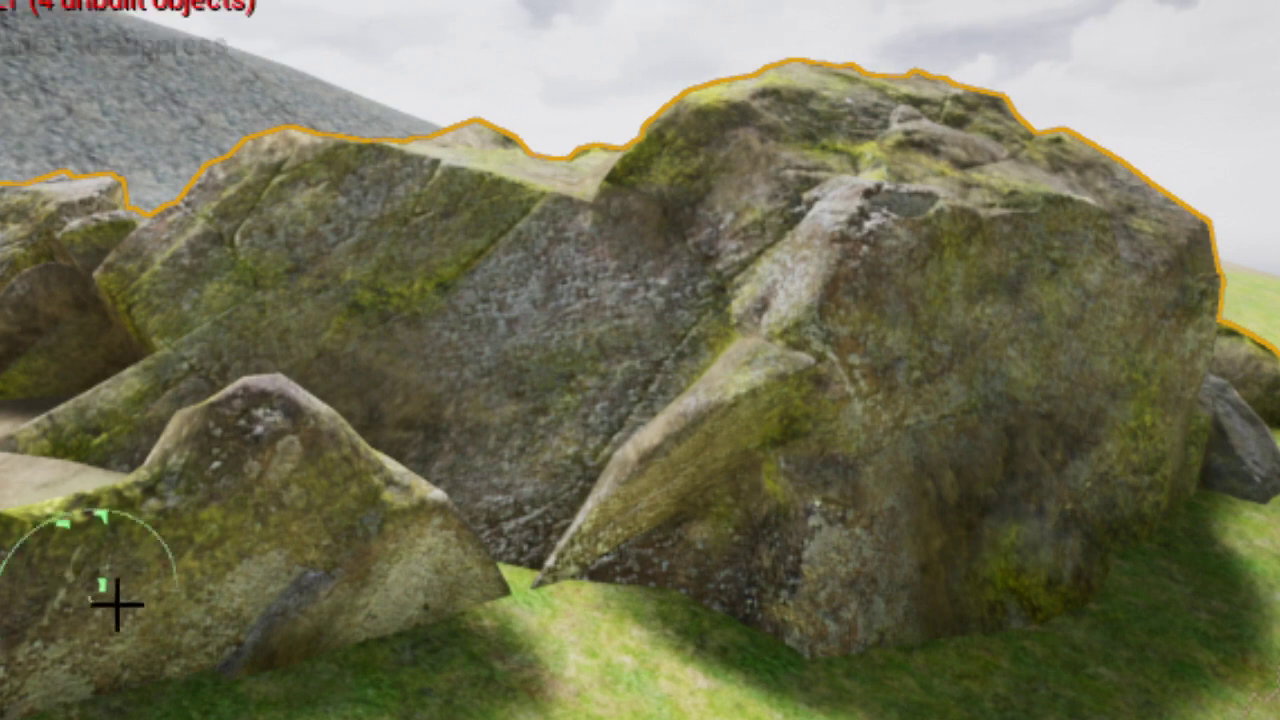
# Vertex-paint yellow-green moss over the rock's centre, across its face and on its right side
pyautogui.scroll(2, 357, 465)
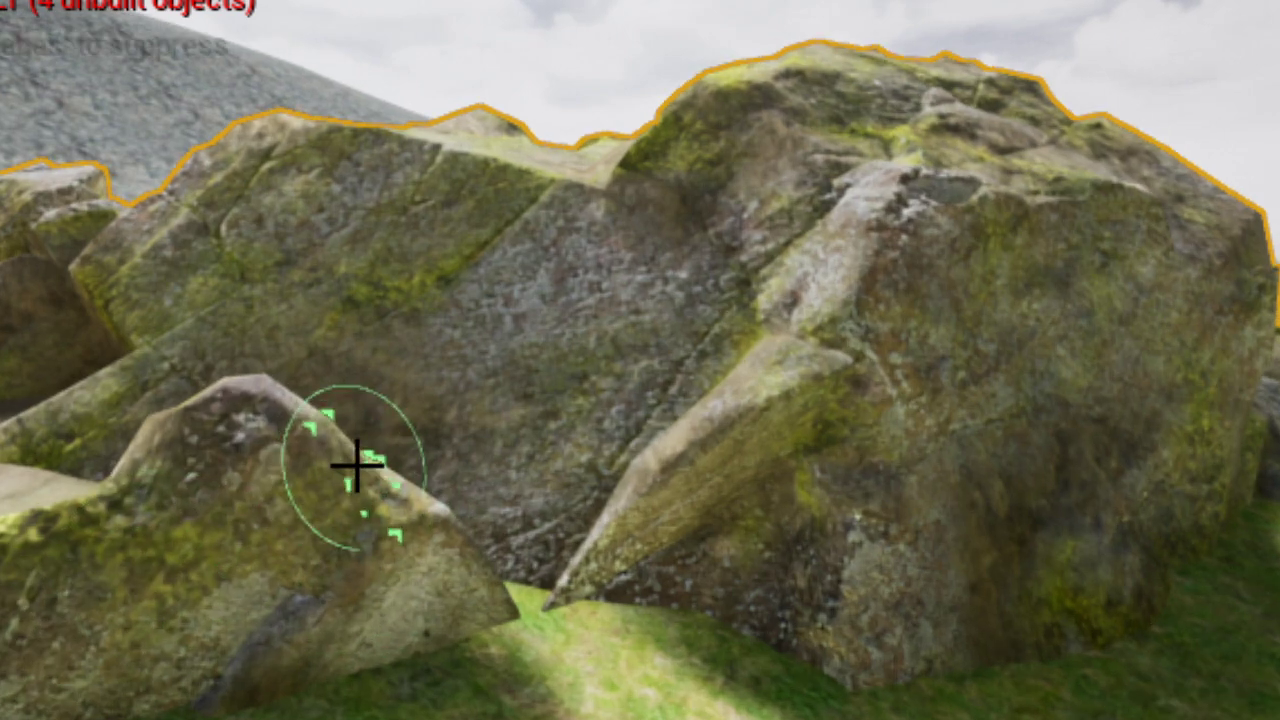
pyautogui.scroll(4, 557, 434)
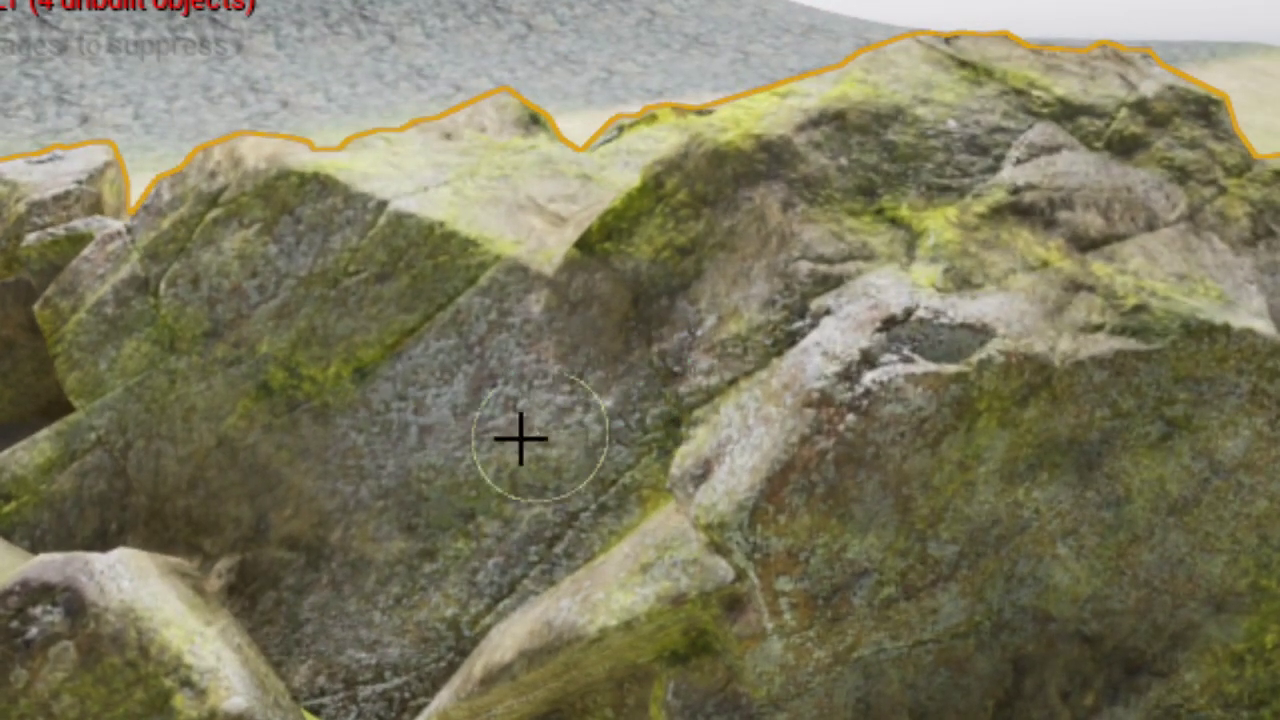
pyautogui.moveTo(496, 432); pyautogui.dragTo(436, 366)
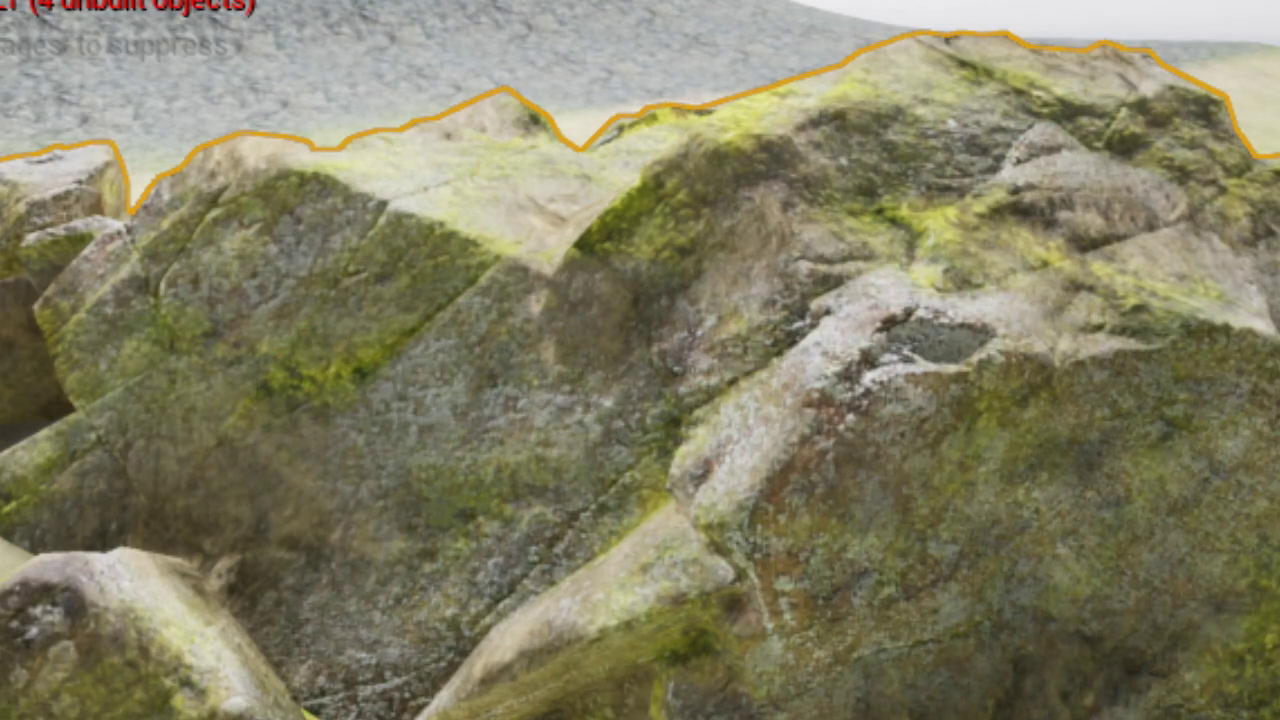
pyautogui.moveTo(250, 365)
pyautogui.mouseDown()
pyautogui.moveTo(975, 425)
pyautogui.moveTo(943, 591)
pyautogui.moveTo(609, 649)
pyautogui.moveTo(743, 331)
pyautogui.moveTo(493, 205)
pyautogui.mouseUp()
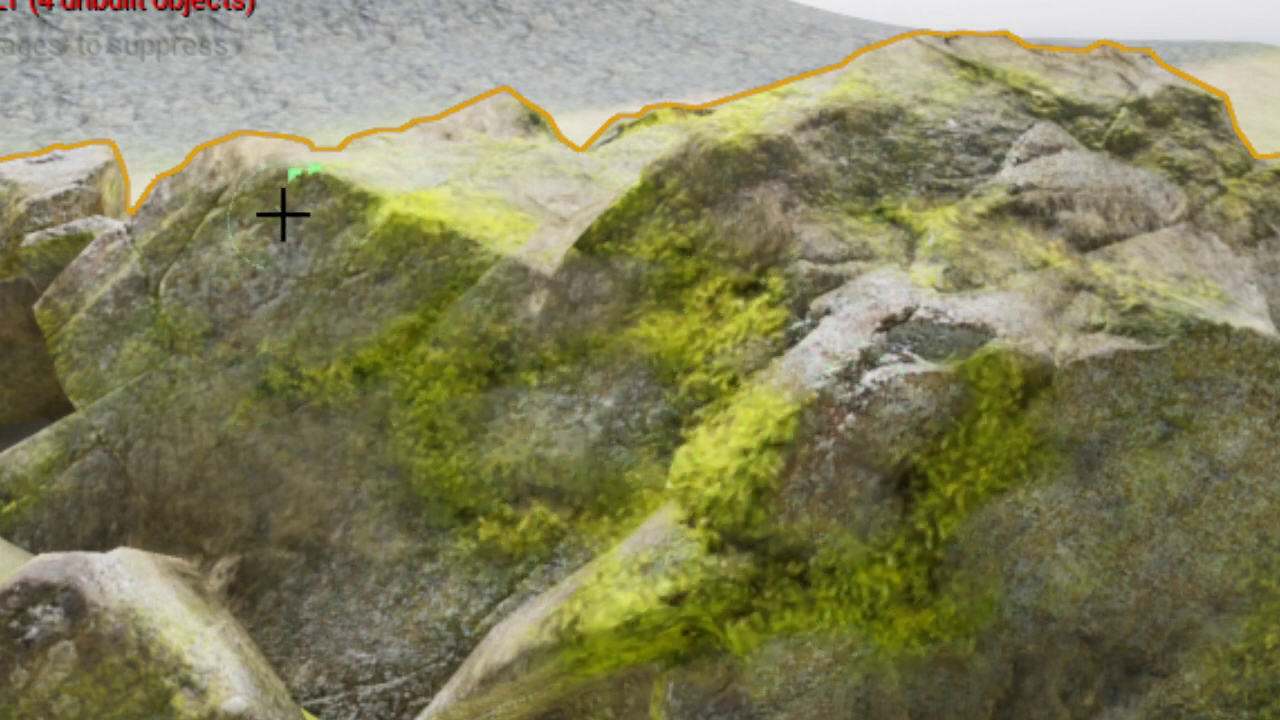
pyautogui.moveTo(526, 494)
pyautogui.mouseDown(button='right')
pyautogui.moveTo(560, 470)
pyautogui.moveTo(837, 420)
pyautogui.mouseUp(button='right')
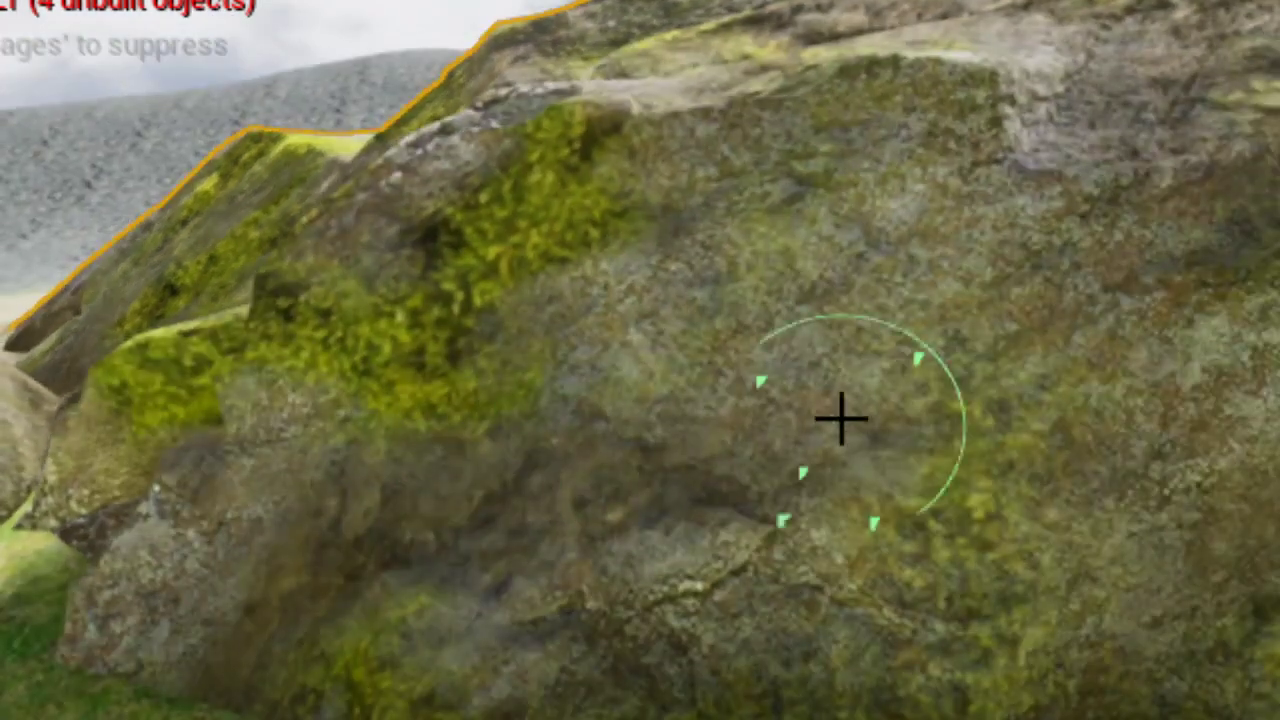
pyautogui.moveTo(837, 420)
pyautogui.mouseDown()
pyautogui.moveTo(886, 194)
pyautogui.moveTo(1117, 134)
pyautogui.moveTo(1165, 458)
pyautogui.mouseUp()
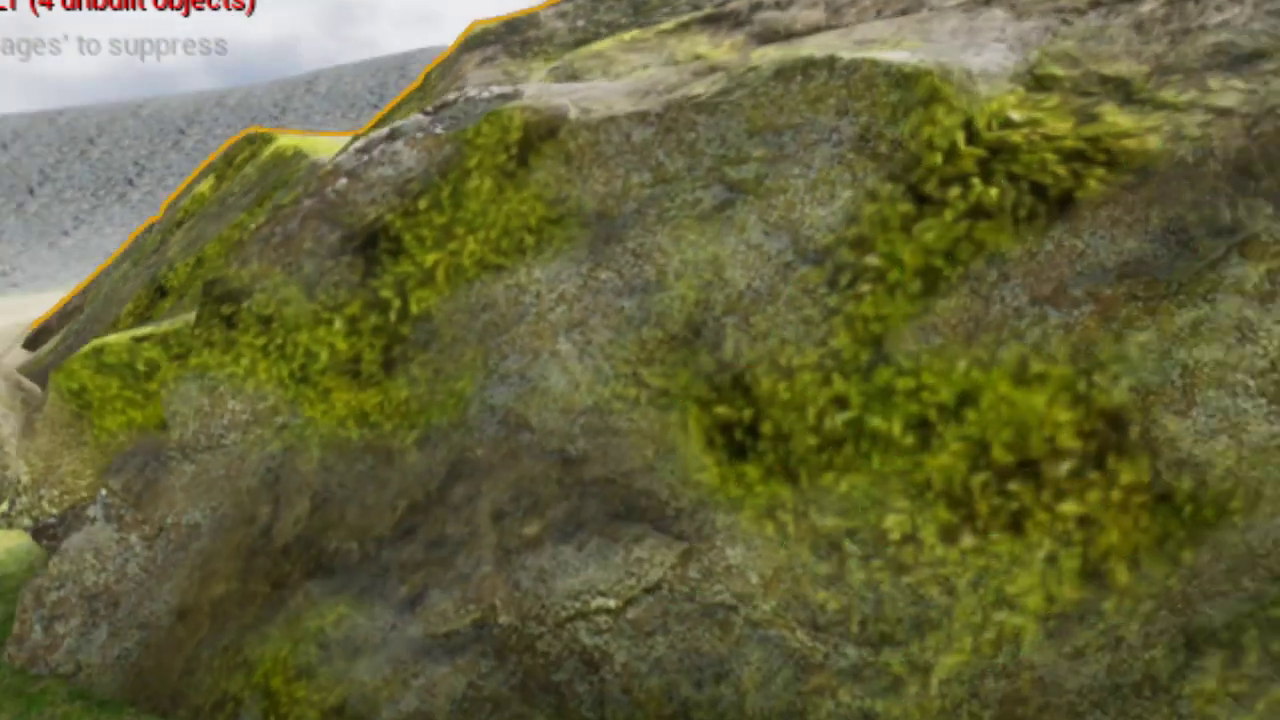
pyautogui.moveTo(1165, 458); pyautogui.dragTo(794, 457, button='right')
pyautogui.scroll(-3, 797, 457)
# Add greener moss to the rock's upper right, lower right and down its left side
pyautogui.moveTo(828, 407); pyautogui.dragTo(891, 251)
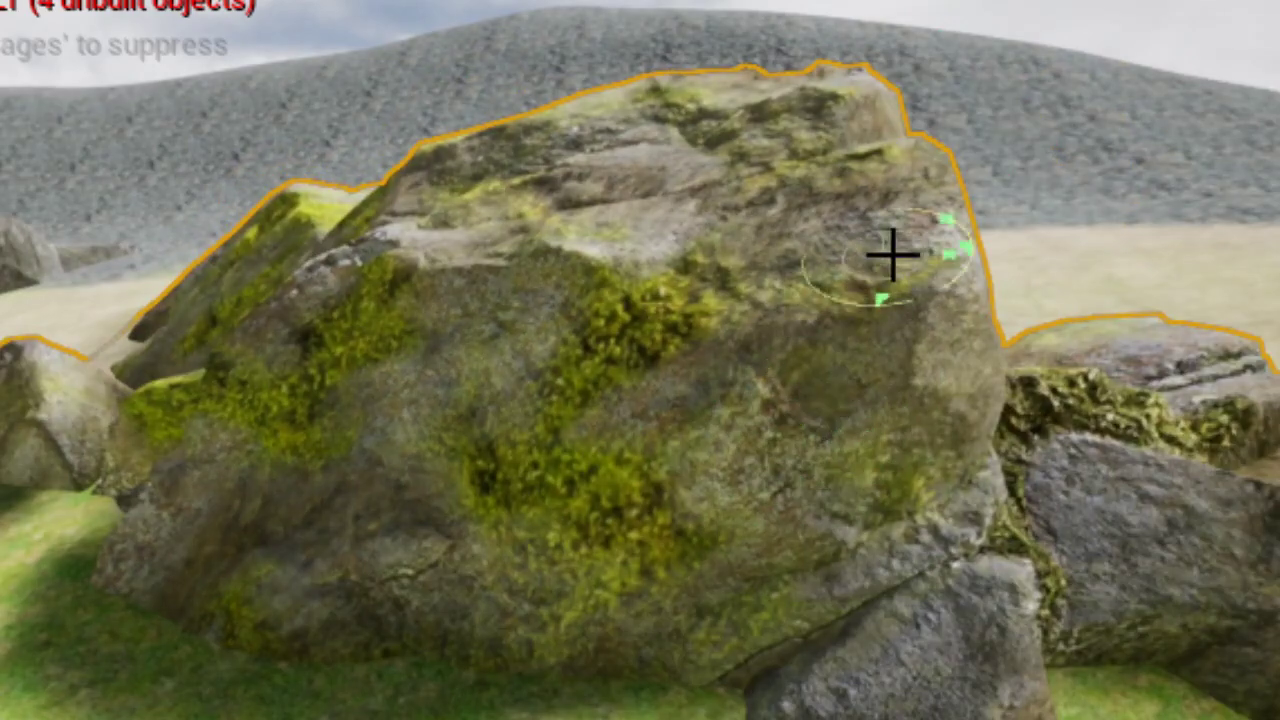
pyautogui.moveTo(903, 580)
pyautogui.mouseDown()
pyautogui.moveTo(948, 686)
pyautogui.moveTo(977, 608)
pyautogui.moveTo(943, 660)
pyautogui.mouseUp()
pyautogui.moveTo(866, 563)
pyautogui.keyDown('alt'); pyautogui.mouseDown()
pyautogui.moveTo(657, 395)
pyautogui.moveTo(405, 398)
pyautogui.mouseUp(); pyautogui.keyUp('alt')
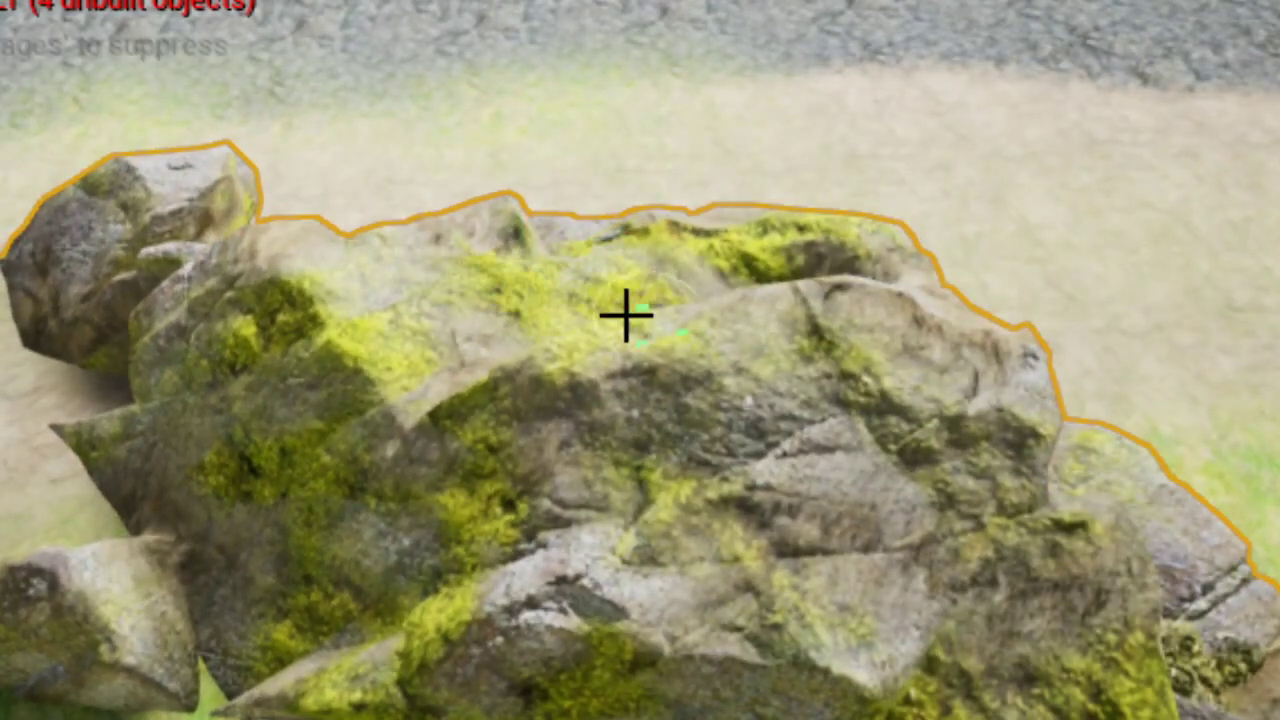
pyautogui.moveTo(627, 316)
pyautogui.mouseDown()
pyautogui.moveTo(631, 403)
pyautogui.moveTo(694, 489)
pyautogui.moveTo(657, 494)
pyautogui.mouseUp()
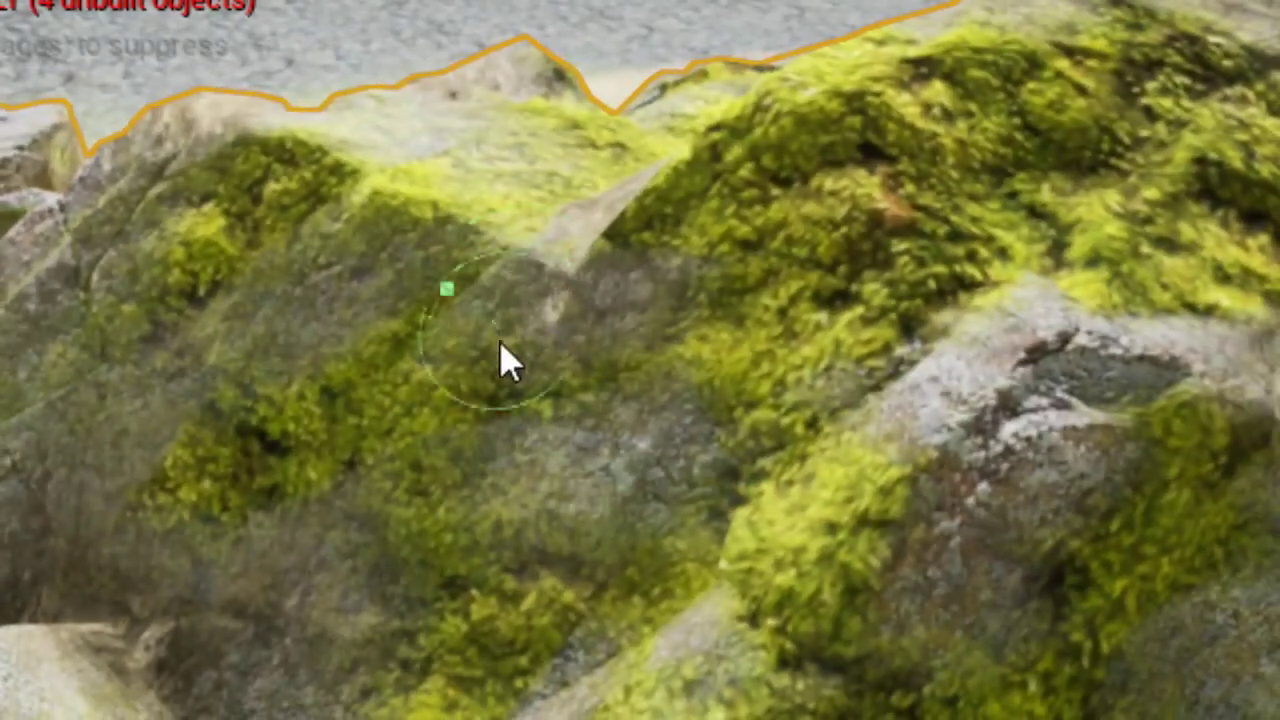
pyautogui.moveTo(506, 364); pyautogui.dragTo(566, 429, button='right')
pyautogui.moveTo(257, 320)
pyautogui.mouseDown()
pyautogui.moveTo(325, 542)
pyautogui.moveTo(266, 620)
pyautogui.moveTo(91, 451)
pyautogui.moveTo(580, 420)
pyautogui.moveTo(305, 383)
pyautogui.mouseUp()
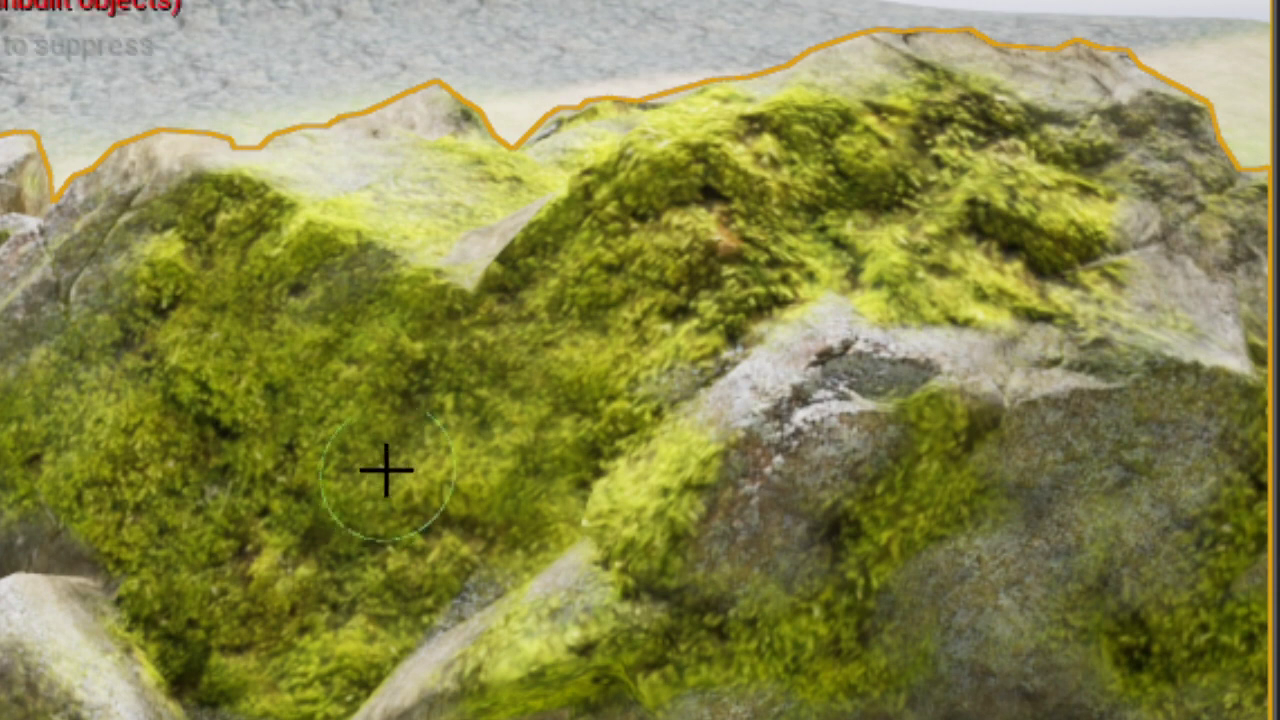
# Paint stone back over moss on the left, upper-middle, lower-left and right-hand slopes
pyautogui.moveTo(385, 468); pyautogui.dragTo(256, 455)
pyautogui.moveTo(595, 235); pyautogui.dragTo(843, 253)
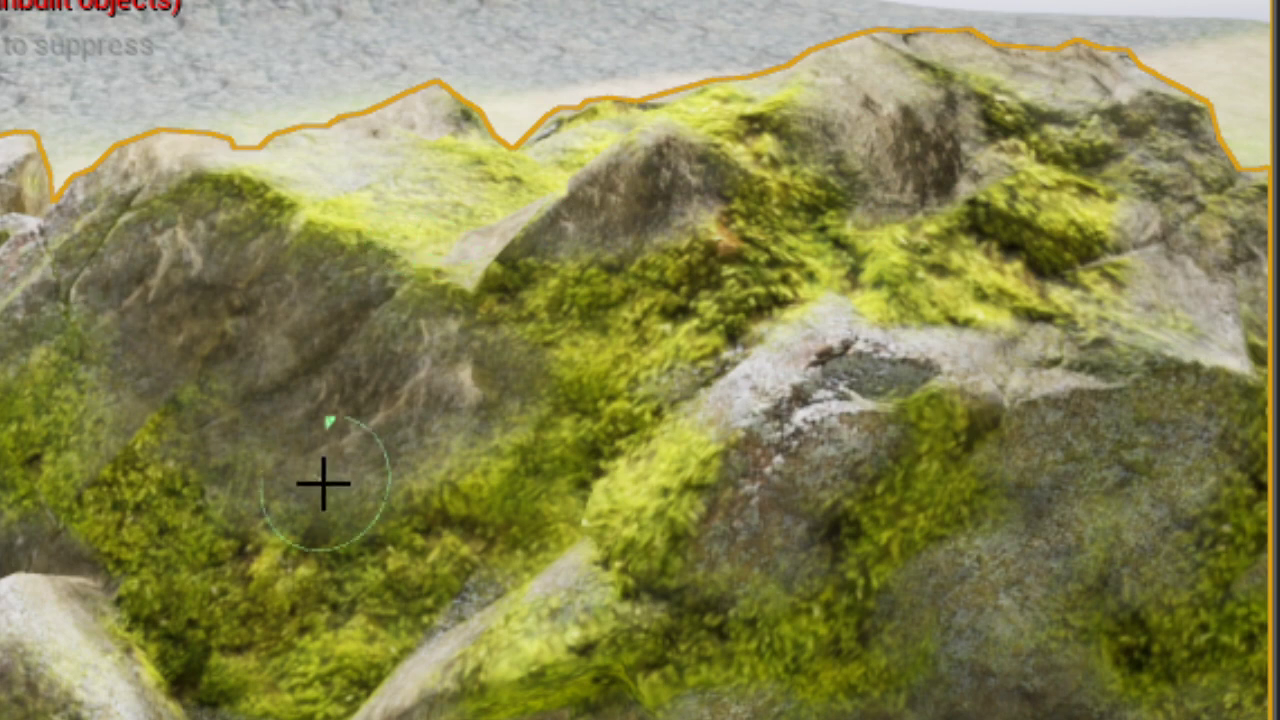
pyautogui.moveTo(323, 484)
pyautogui.mouseDown()
pyautogui.moveTo(661, 390)
pyautogui.moveTo(743, 514)
pyautogui.mouseUp()
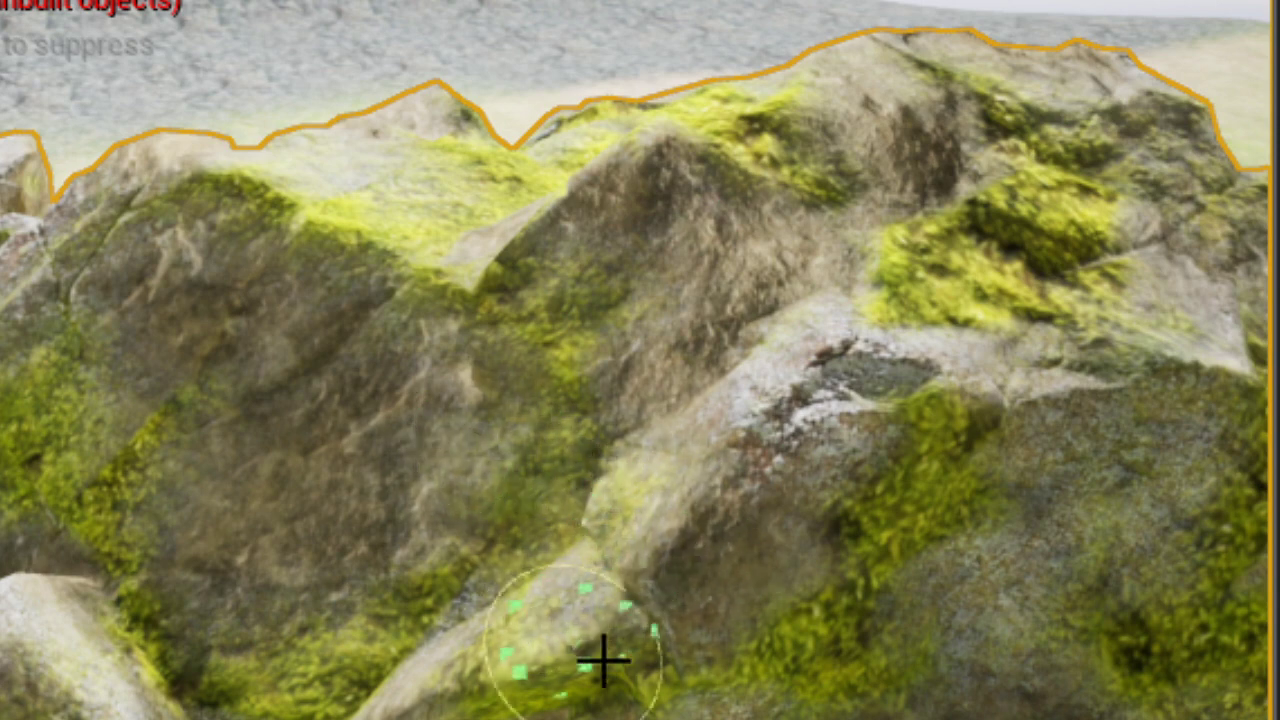
pyautogui.moveTo(742, 628)
pyautogui.mouseDown()
pyautogui.moveTo(855, 207)
pyautogui.moveTo(714, 109)
pyautogui.mouseUp()
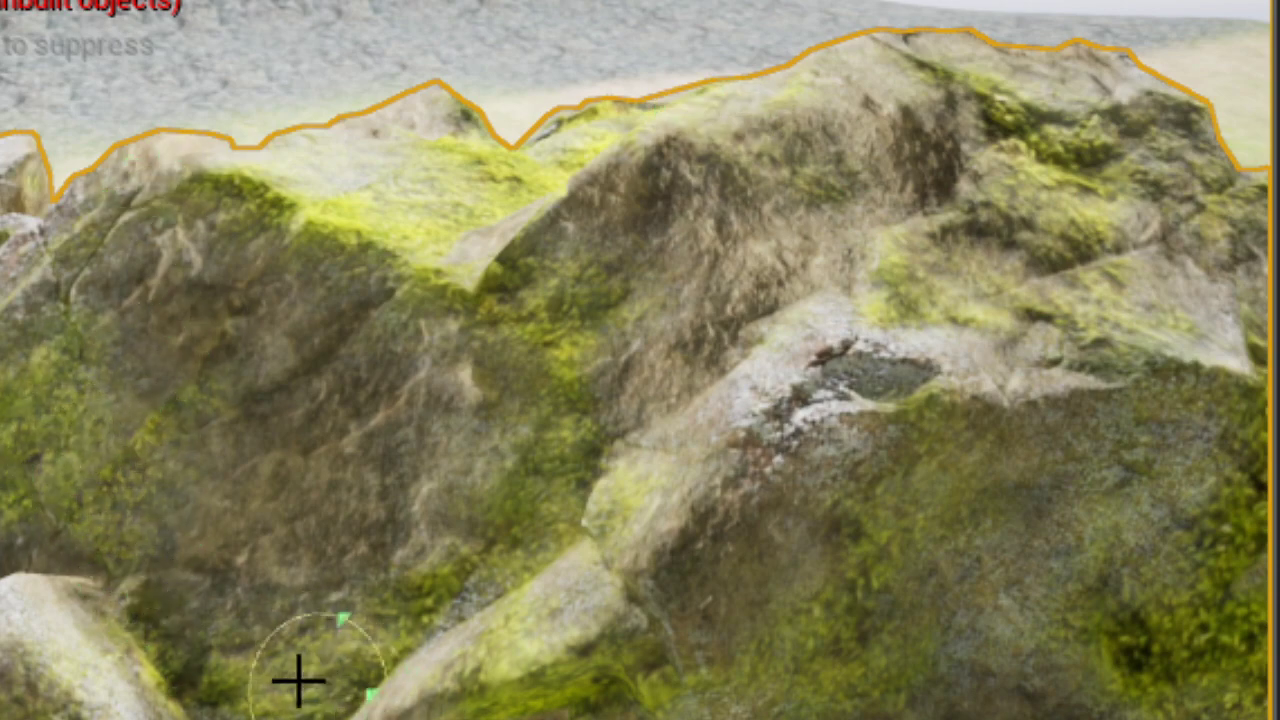
pyautogui.moveTo(536, 655); pyautogui.dragTo(1074, 583, button='right')
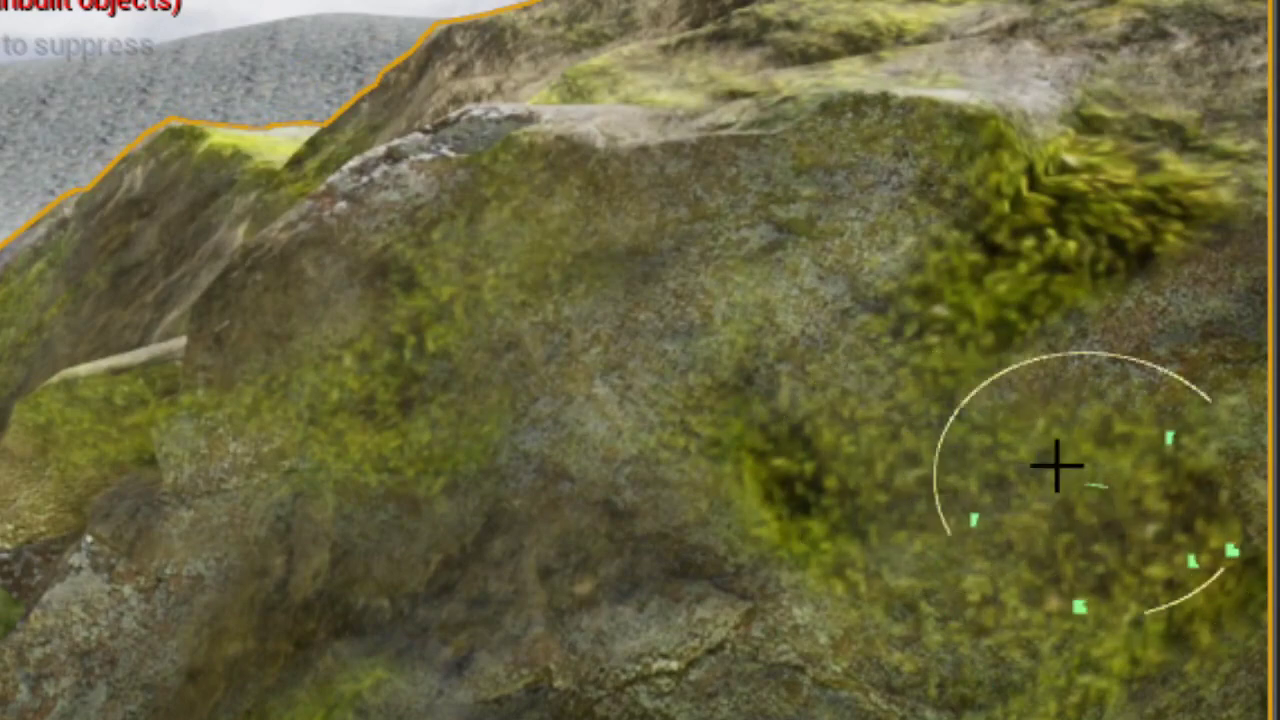
# Dull the upper-right moss clump and the bright moss on the boulder's lower front
pyautogui.moveTo(1057, 465); pyautogui.dragTo(949, 180)
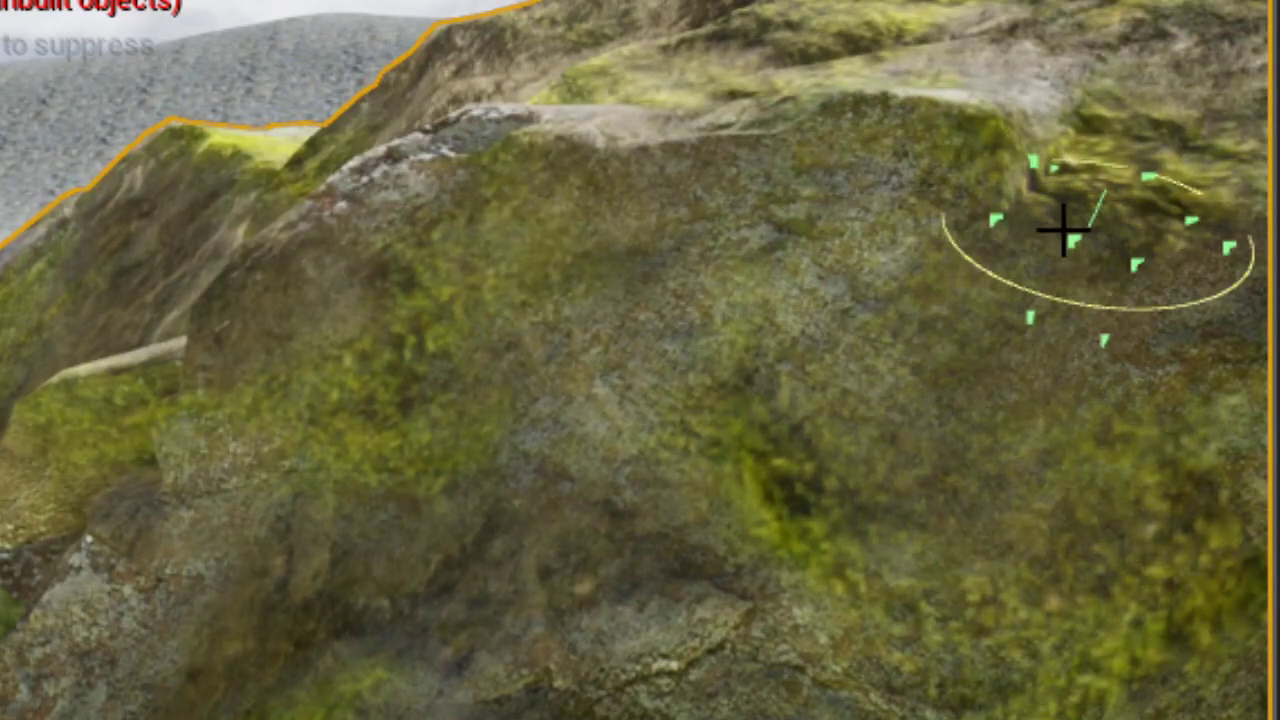
pyautogui.scroll(-5, 868, 451)
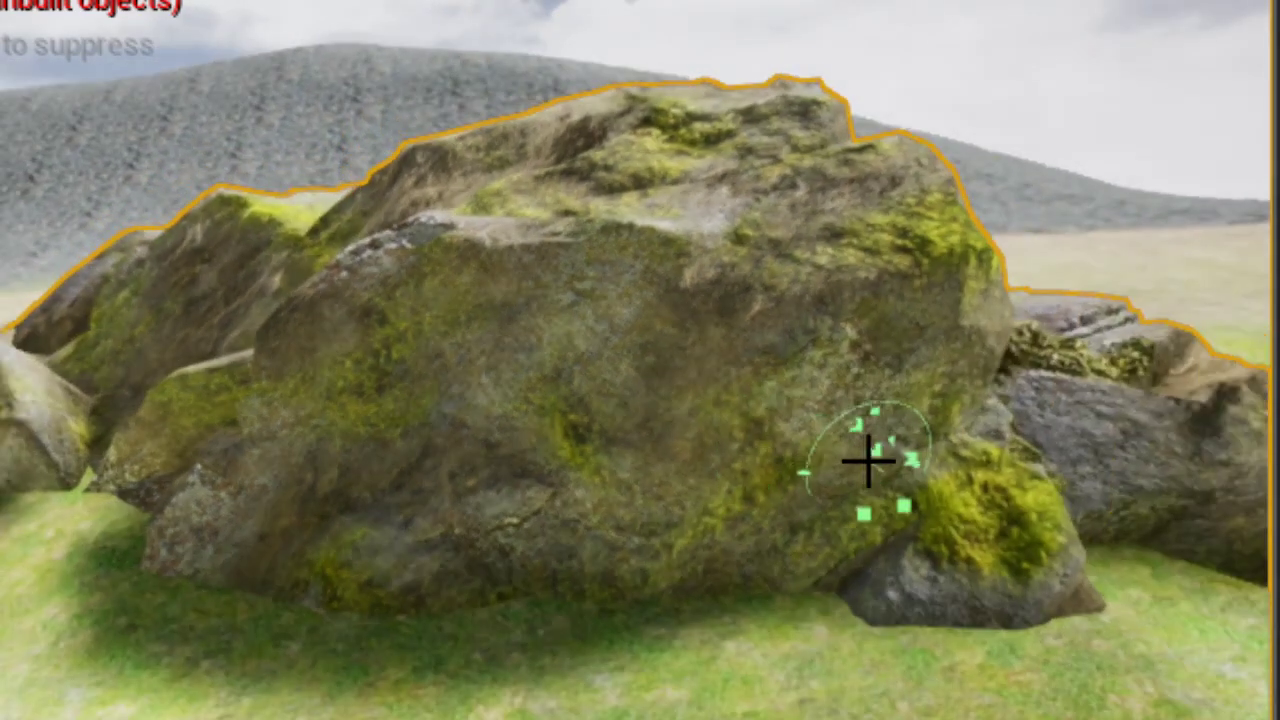
pyautogui.moveTo(828, 345); pyautogui.dragTo(828, 345, button='right')
pyautogui.moveTo(703, 549); pyautogui.dragTo(525, 490)
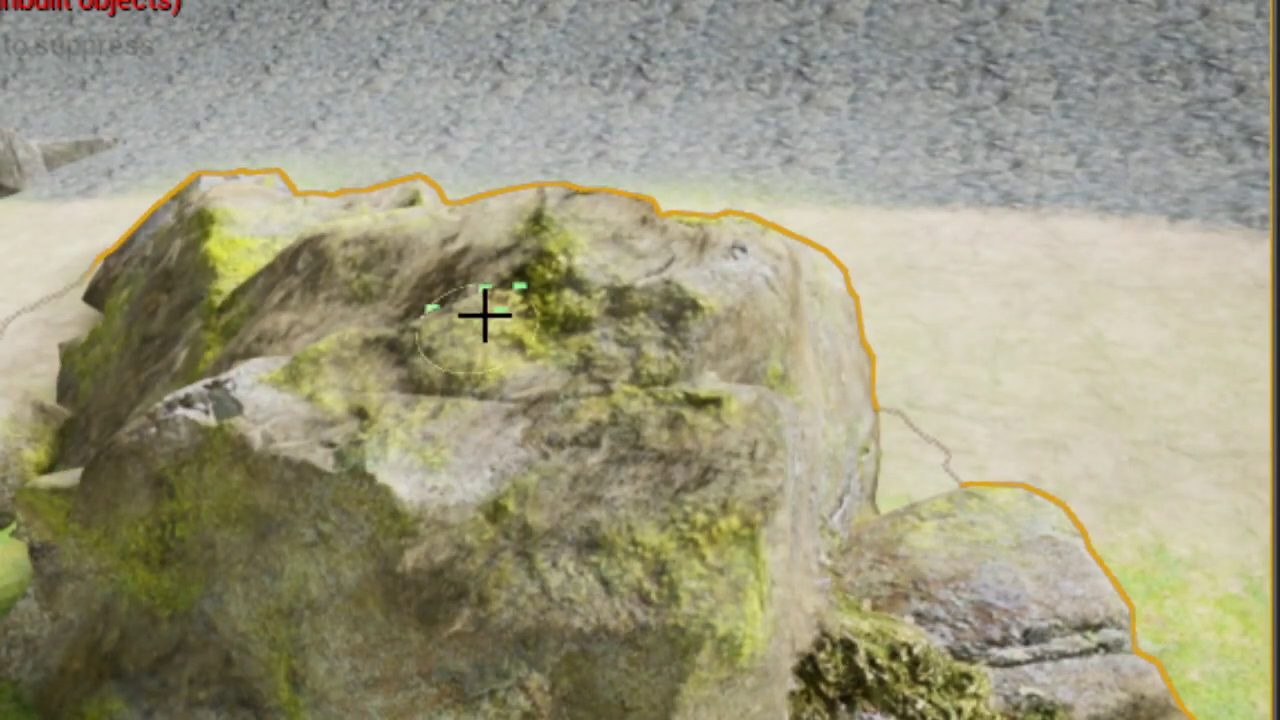
# Move in close to the upper-left rock and dull its moss
pyautogui.moveTo(294, 403)
pyautogui.mouseDown(button='right')
pyautogui.moveTo(350, 390)
pyautogui.moveTo(300, 360)
pyautogui.mouseUp(button='right')
pyautogui.moveTo(200, 371); pyautogui.dragTo(230, 360, button='right')
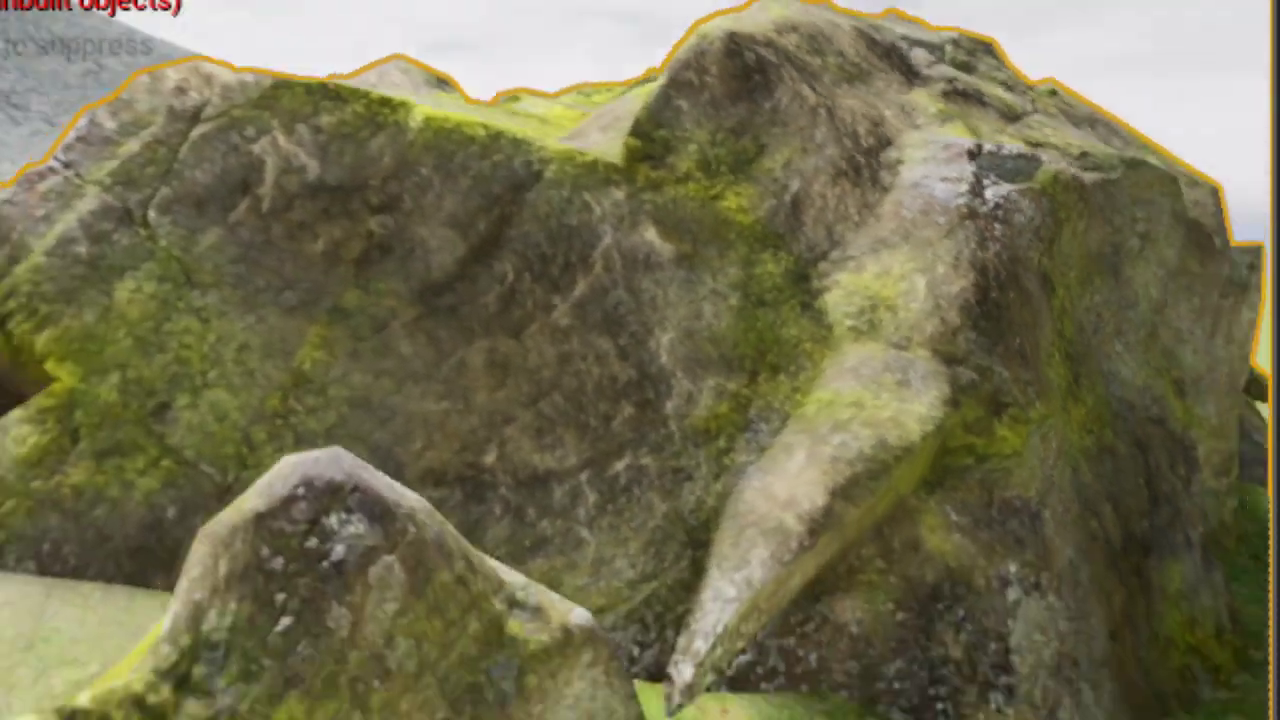
pyautogui.moveTo(137, 563); pyautogui.dragTo(140, 560, button='right')
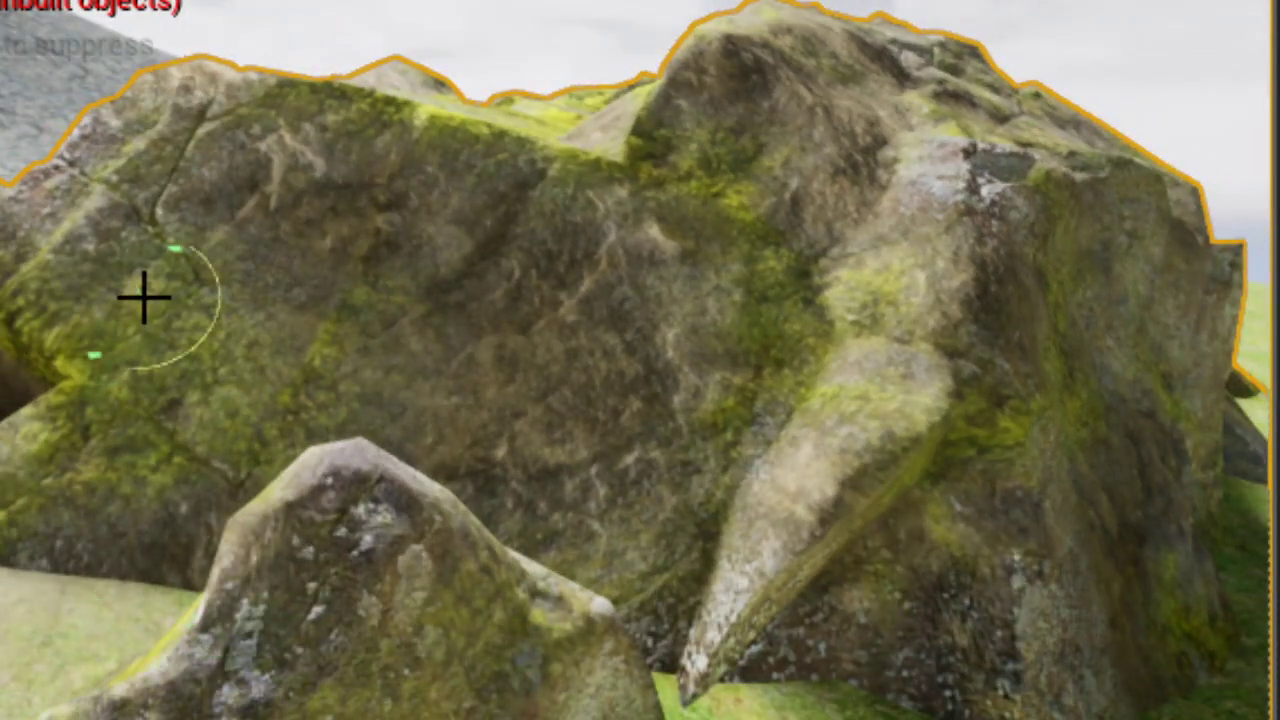
pyautogui.moveTo(144, 297)
pyautogui.mouseDown()
pyautogui.moveTo(211, 400)
pyautogui.moveTo(49, 349)
pyautogui.moveTo(27, 458)
pyautogui.mouseUp()
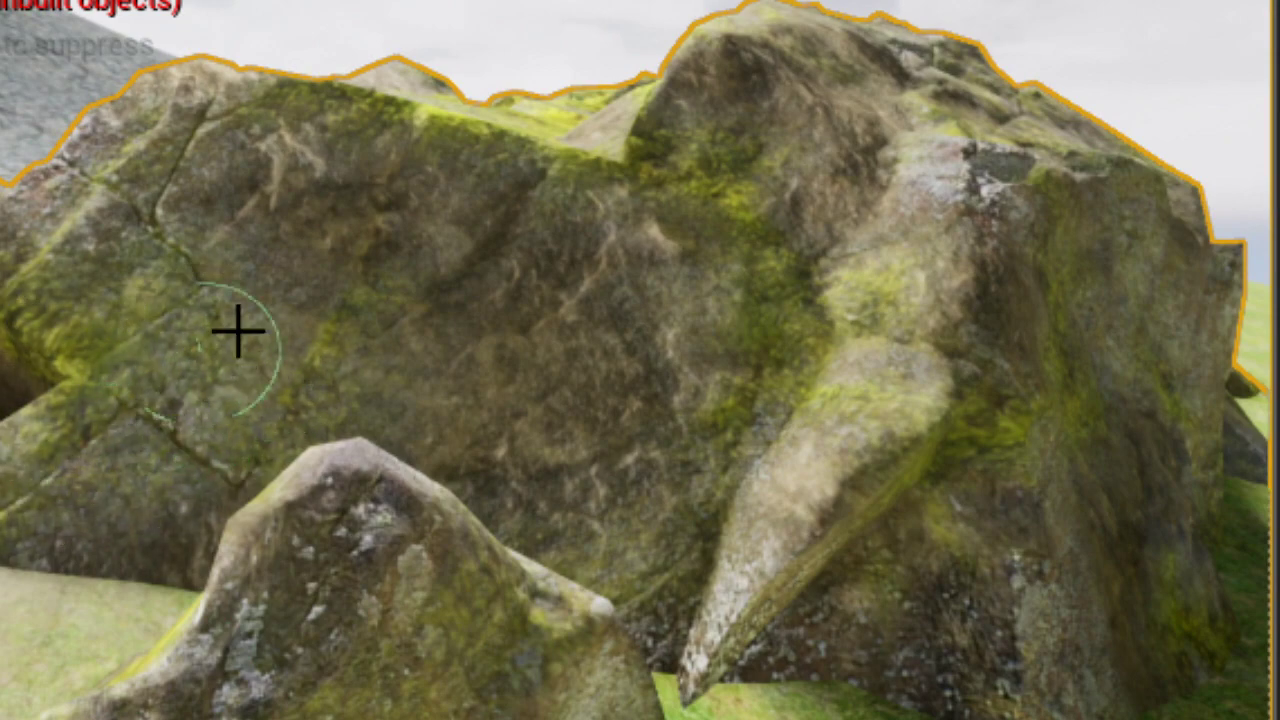
pyautogui.moveTo(617, 195); pyautogui.dragTo(765, 175, button='right')
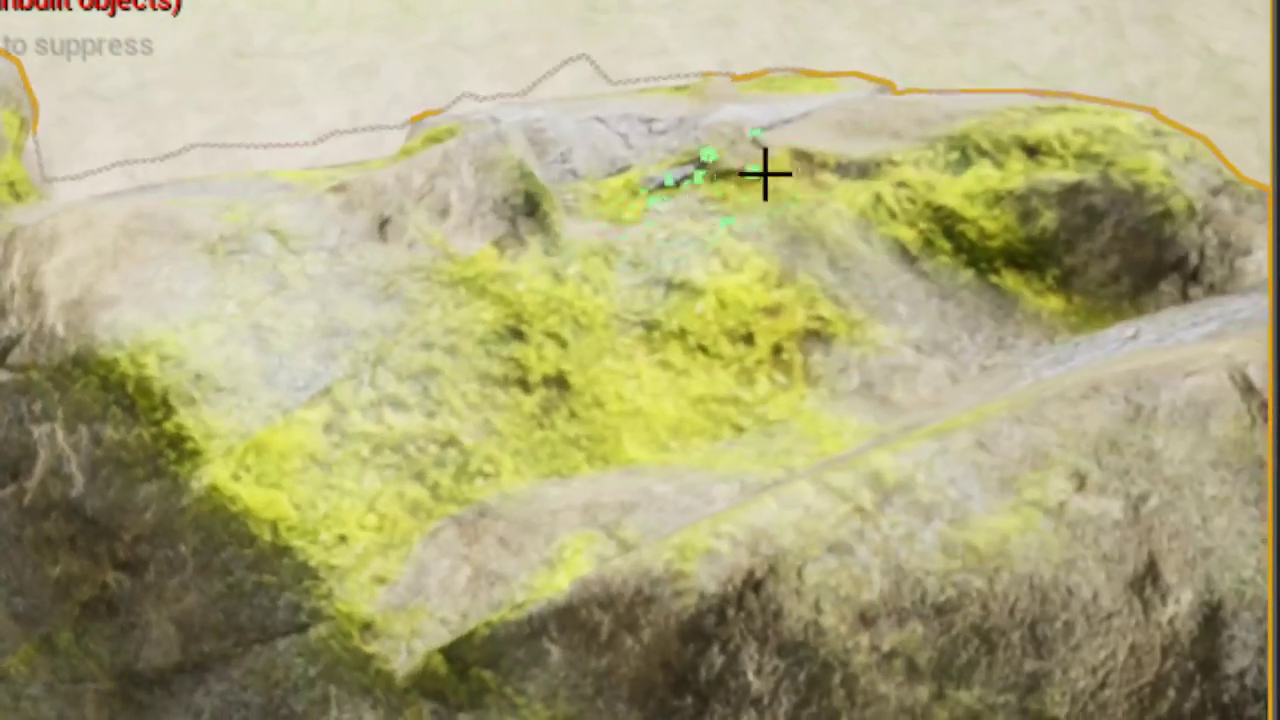
# Dull the bright moss on the rock top, in the hollow and down the lower slope
pyautogui.moveTo(584, 315)
pyautogui.mouseDown()
pyautogui.moveTo(631, 371)
pyautogui.moveTo(403, 517)
pyautogui.moveTo(340, 480)
pyautogui.moveTo(431, 370)
pyautogui.mouseUp()
pyautogui.moveTo(1071, 166)
pyautogui.mouseDown()
pyautogui.moveTo(929, 214)
pyautogui.moveTo(1006, 266)
pyautogui.mouseUp()
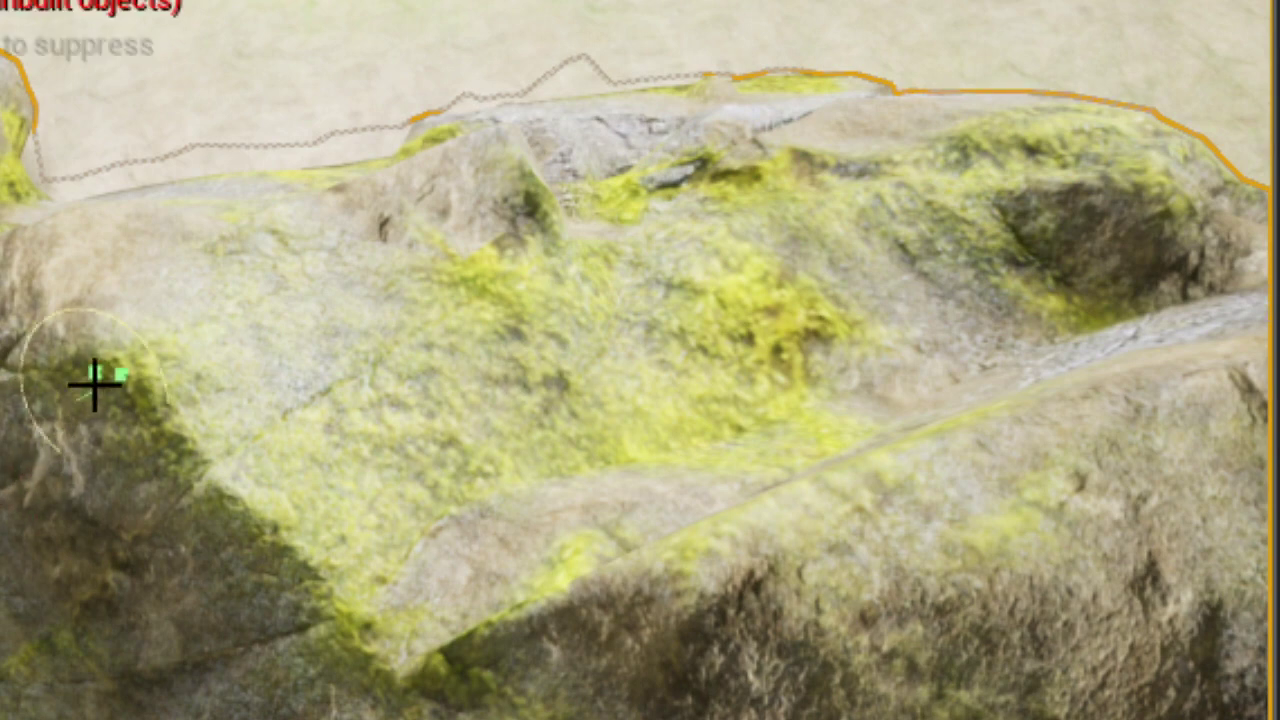
pyautogui.moveTo(95, 383)
pyautogui.mouseDown()
pyautogui.moveTo(191, 351)
pyautogui.moveTo(163, 449)
pyautogui.moveTo(323, 586)
pyautogui.moveTo(410, 568)
pyautogui.mouseUp()
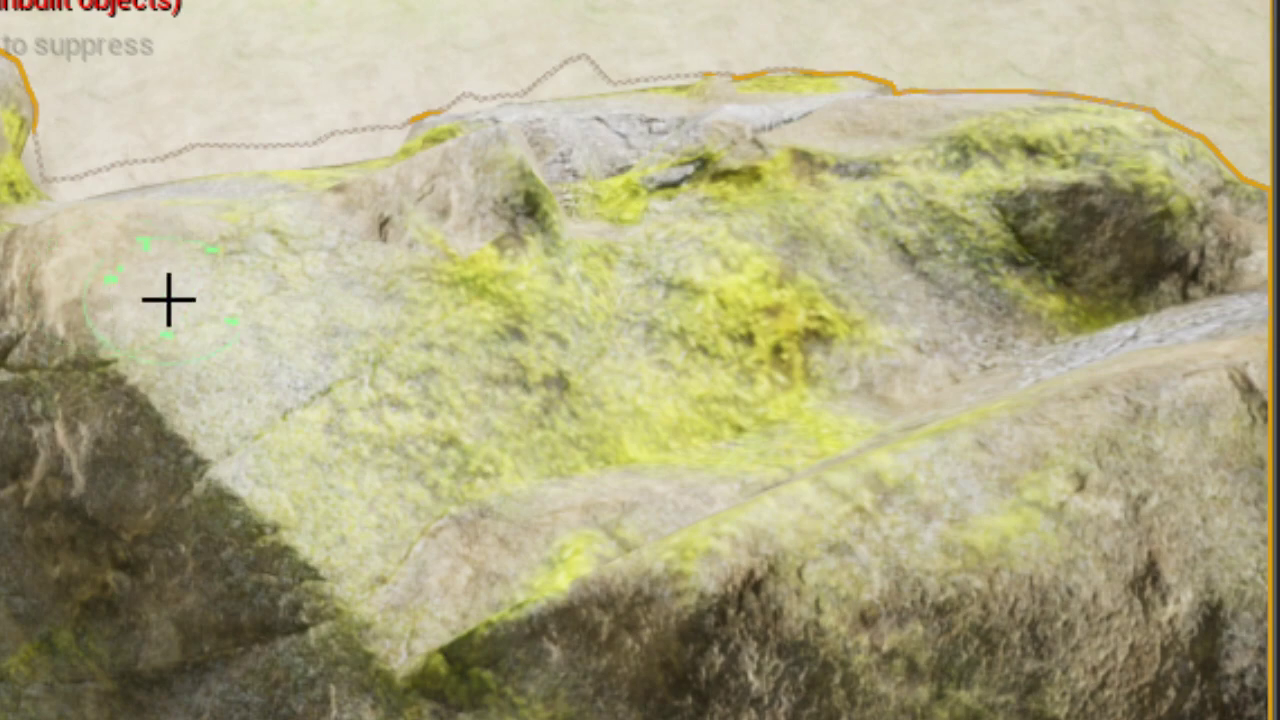
pyautogui.moveTo(168, 298); pyautogui.dragTo(119, 396)
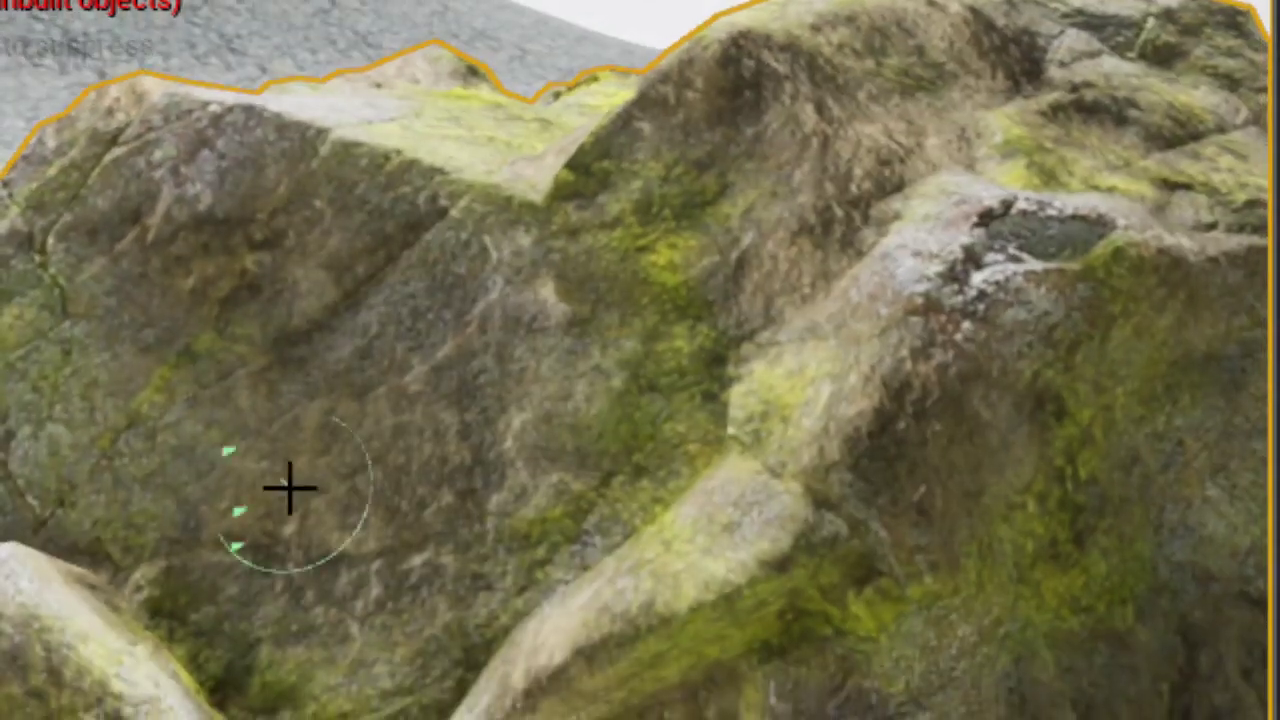
# Paint bare stone back over the moss along the ridge and on the lower rock
pyautogui.moveTo(427, 313); pyautogui.dragTo(600, 115)
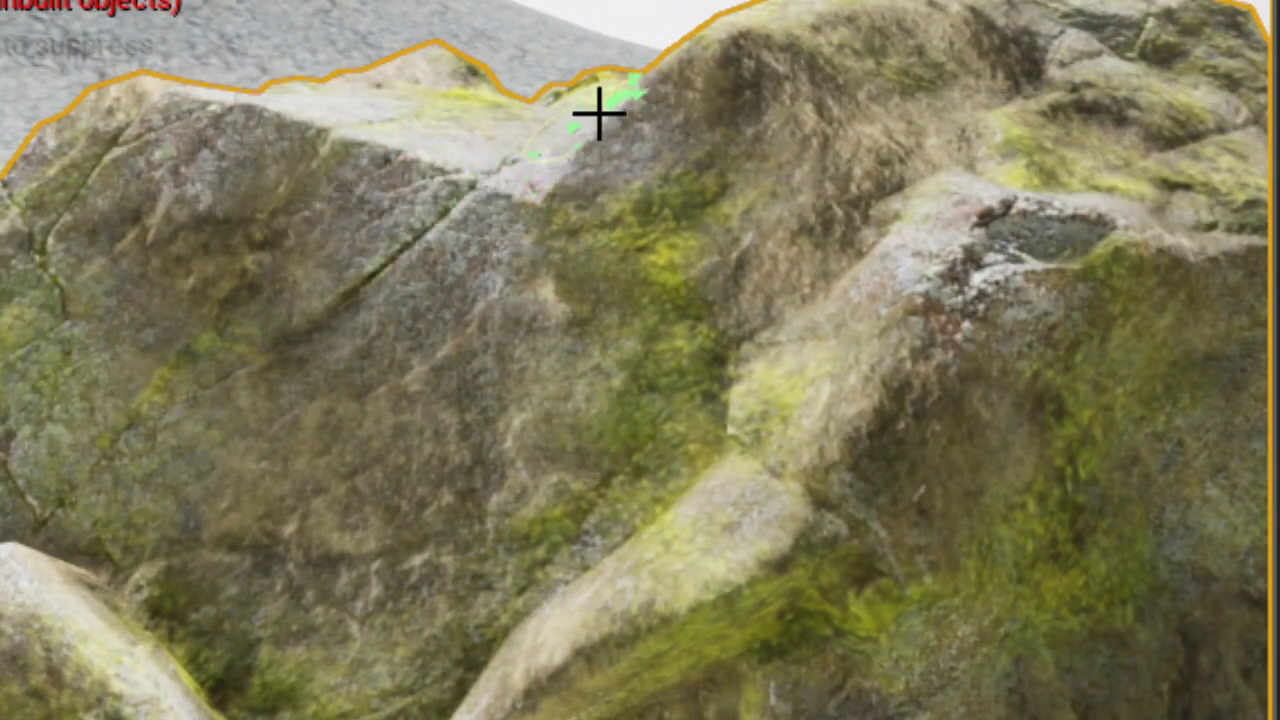
pyautogui.moveTo(530, 176); pyautogui.dragTo(480, 220)
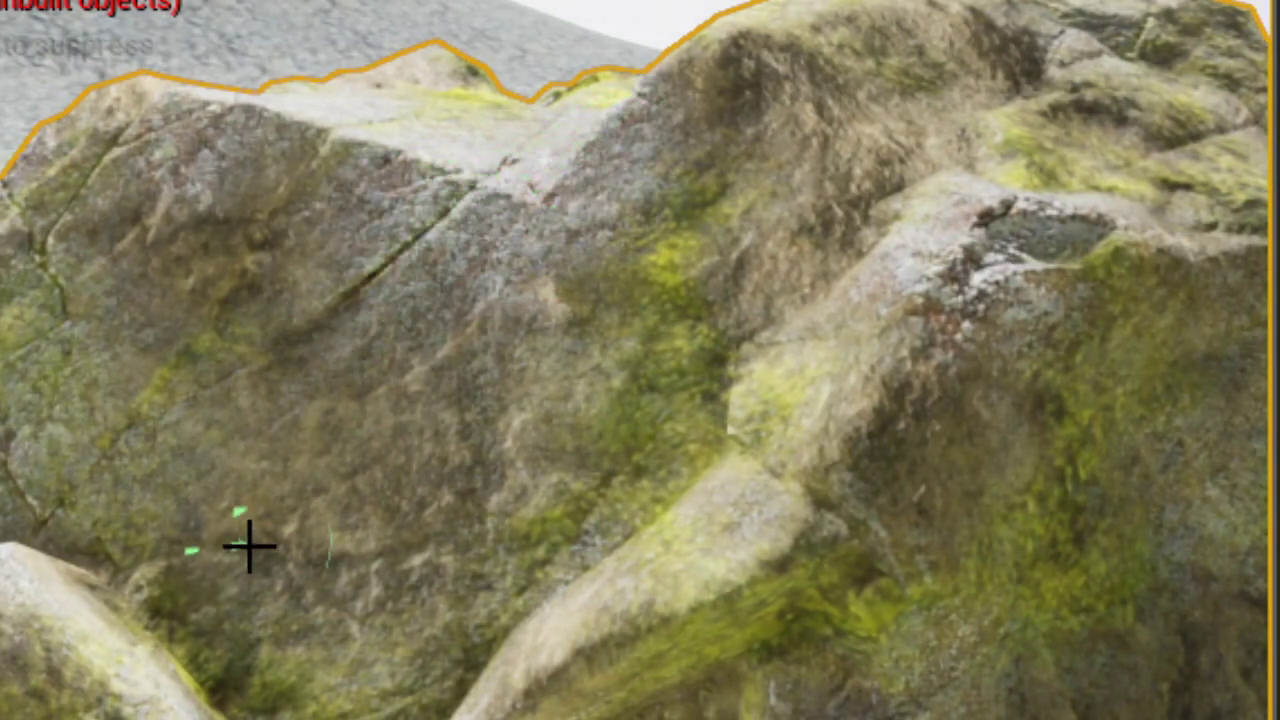
pyautogui.moveTo(251, 543)
pyautogui.mouseDown()
pyautogui.moveTo(373, 645)
pyautogui.moveTo(414, 617)
pyautogui.mouseUp()
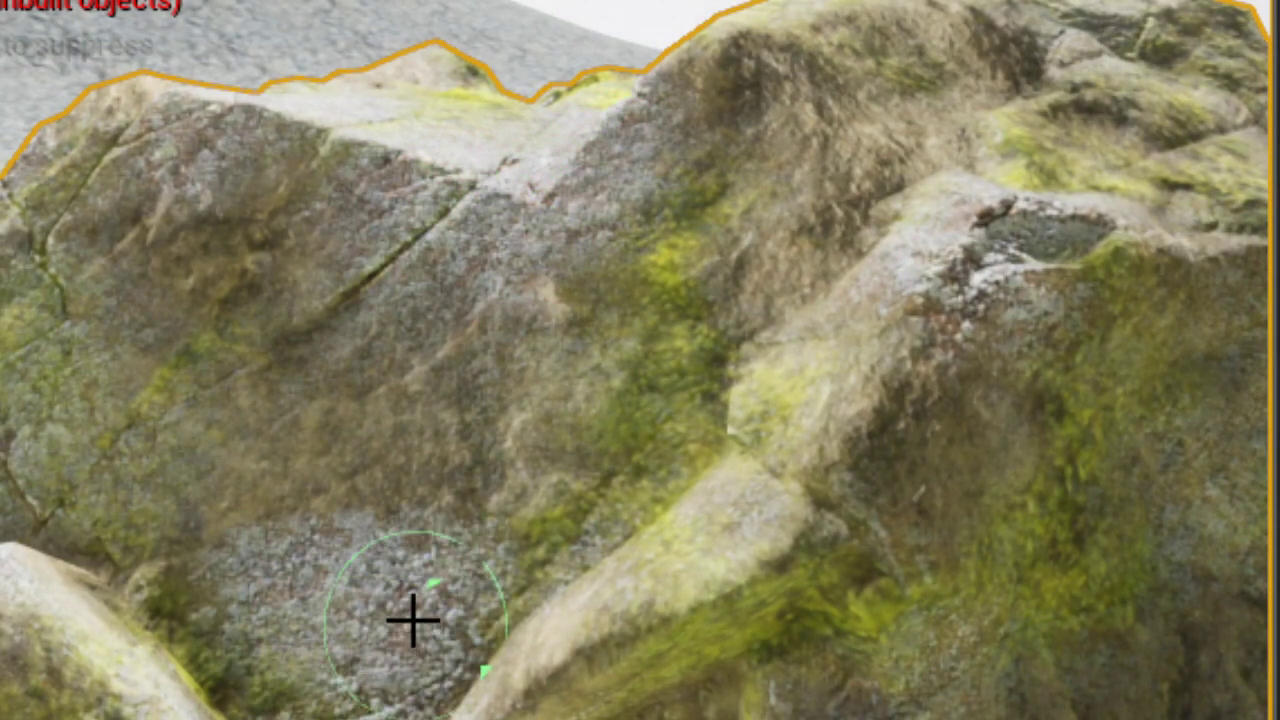
pyautogui.moveTo(414, 617); pyautogui.dragTo(395, 598, button='right')
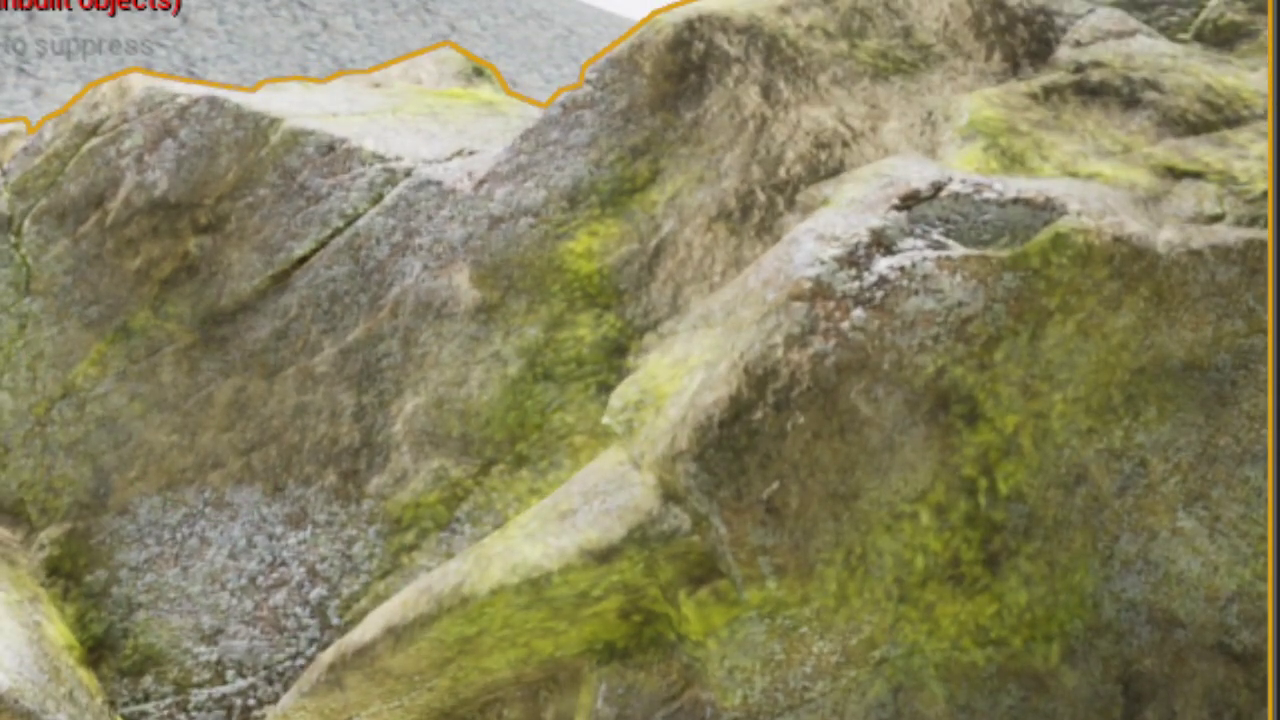
pyautogui.moveTo(471, 469); pyautogui.dragTo(600, 571, button='right')
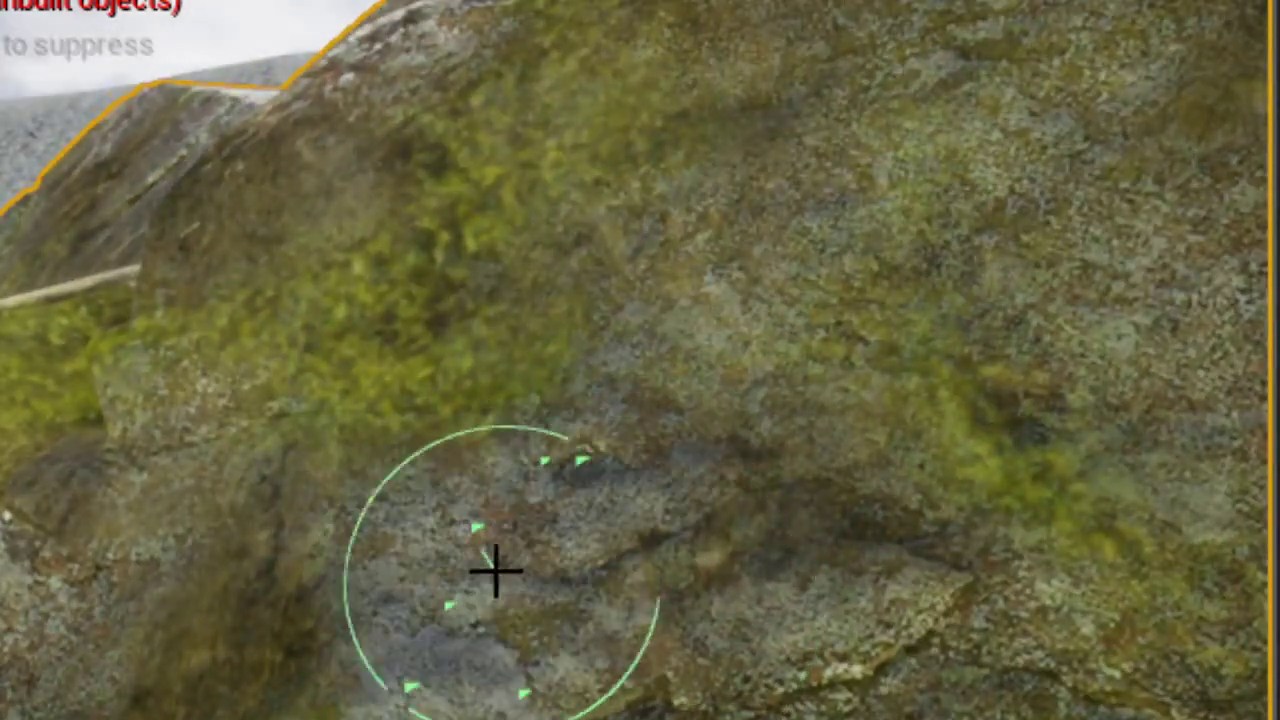
pyautogui.moveTo(663, 529)
pyautogui.mouseDown(button='right')
pyautogui.moveTo(690, 560)
pyautogui.moveTo(843, 549)
pyautogui.mouseUp(button='right')
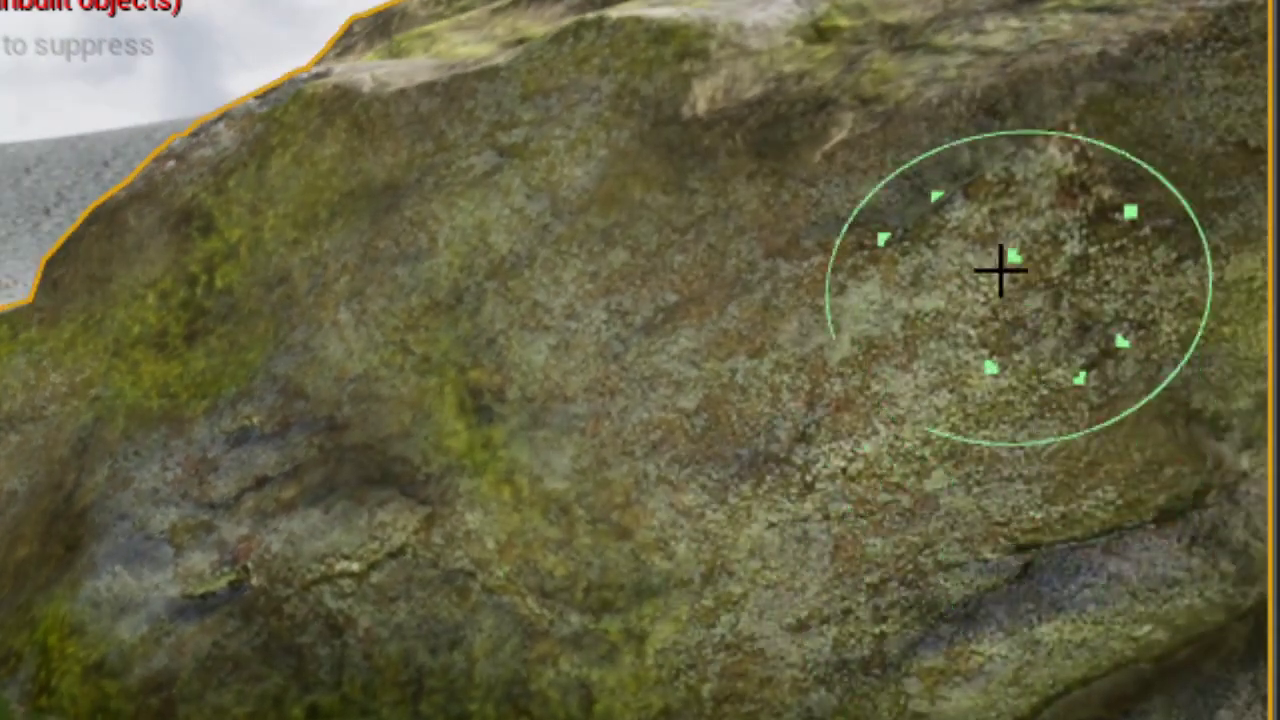
pyautogui.moveTo(743, 486); pyautogui.dragTo(654, 349, button='right')
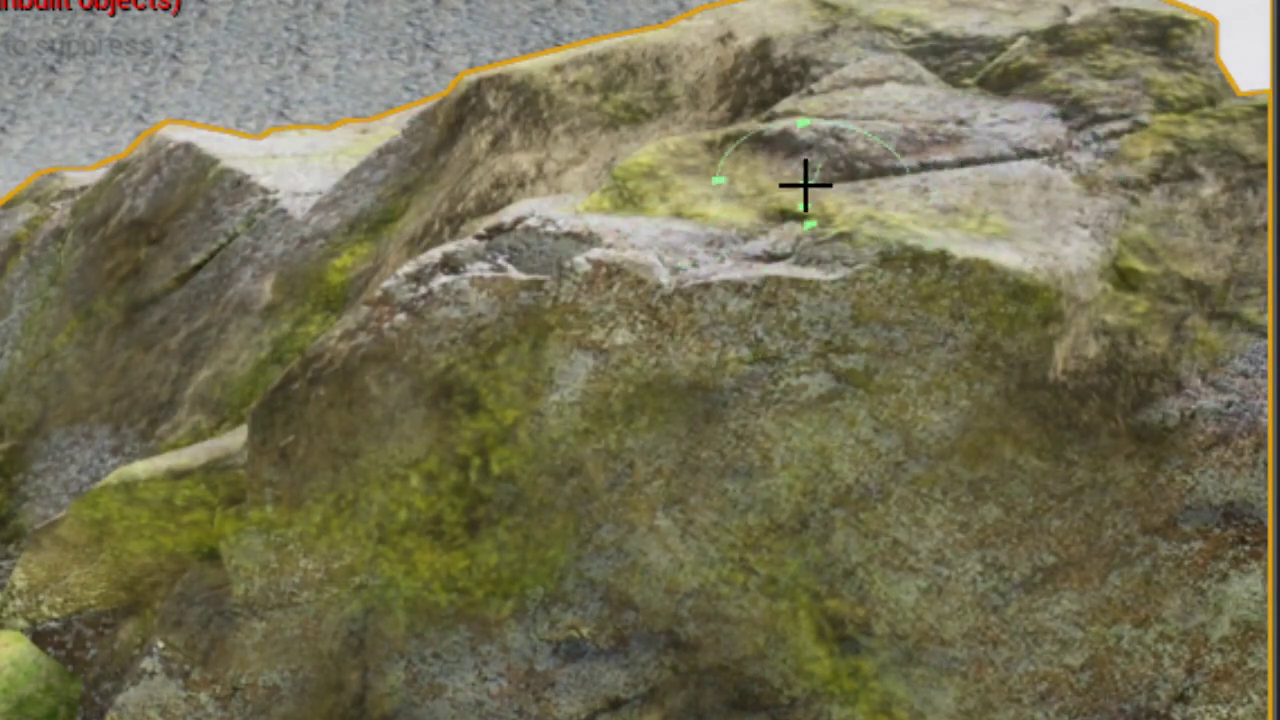
pyautogui.moveTo(545, 207); pyautogui.dragTo(500, 486, button='right')
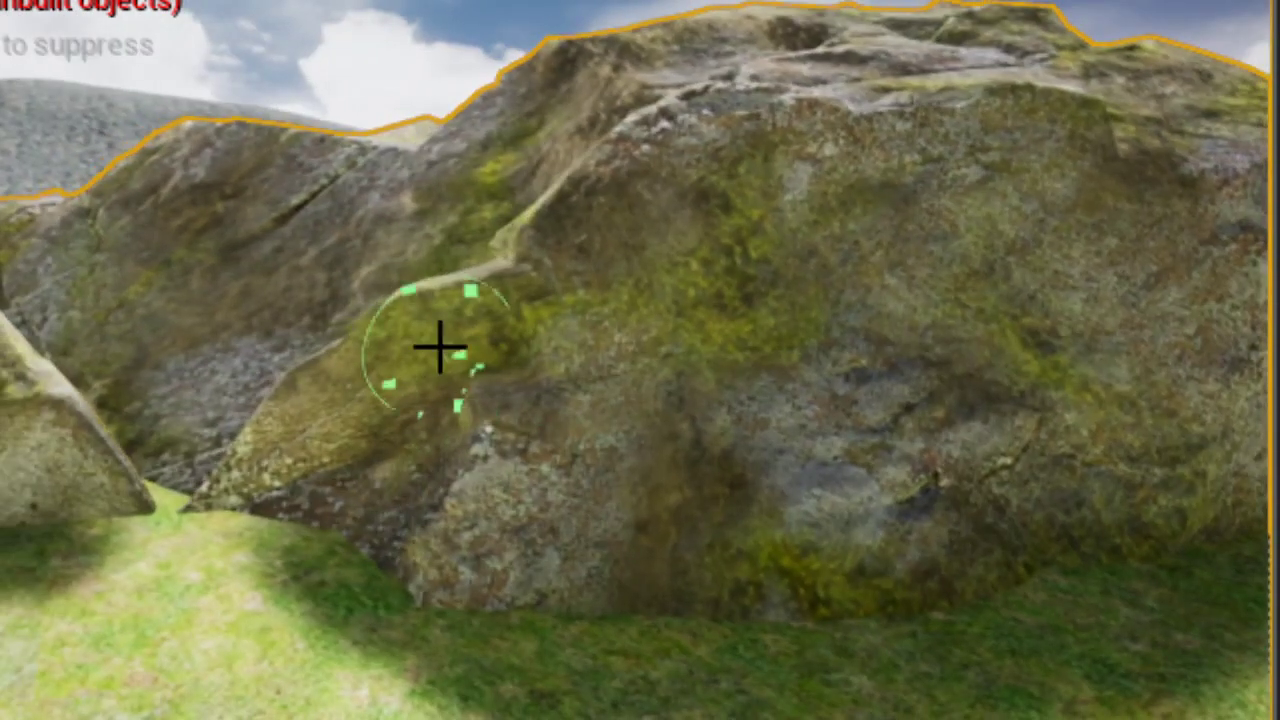
# Frame the big boulder and paint a darker layer over its upper left, left side and bottom
pyautogui.moveTo(706, 549); pyautogui.dragTo(826, 545, button='right')
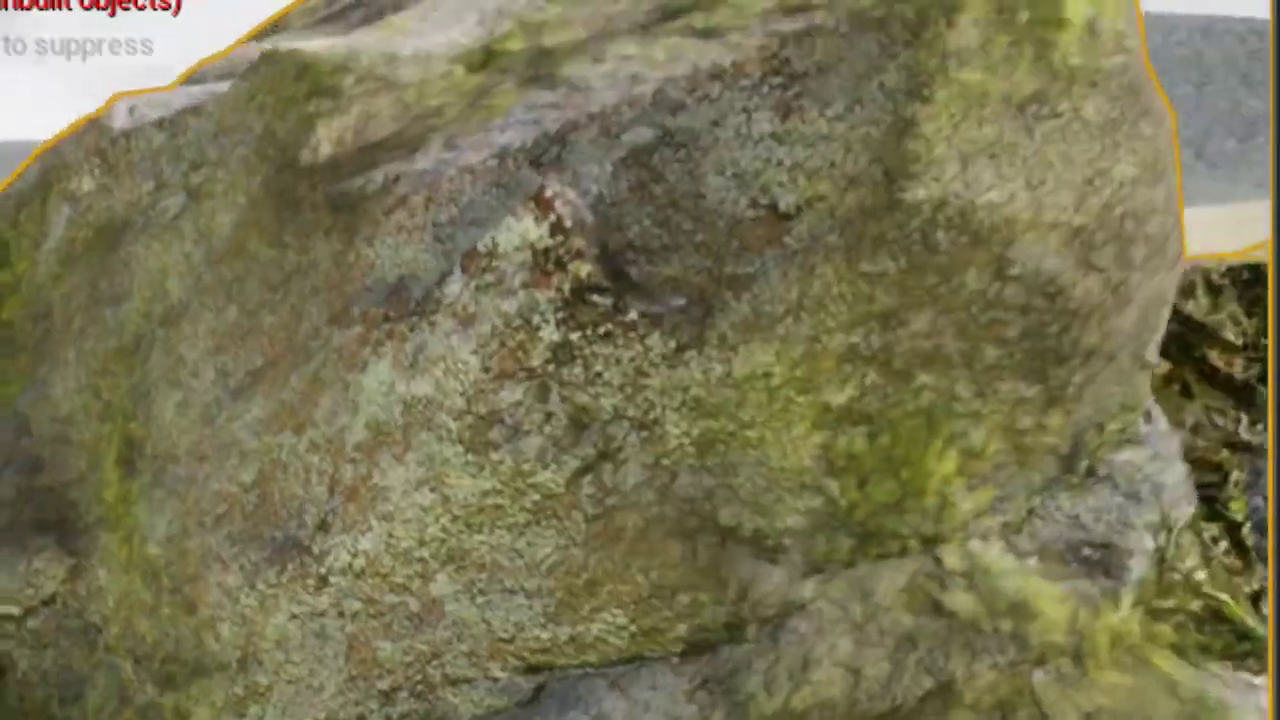
pyautogui.scroll(-5, 826, 545)
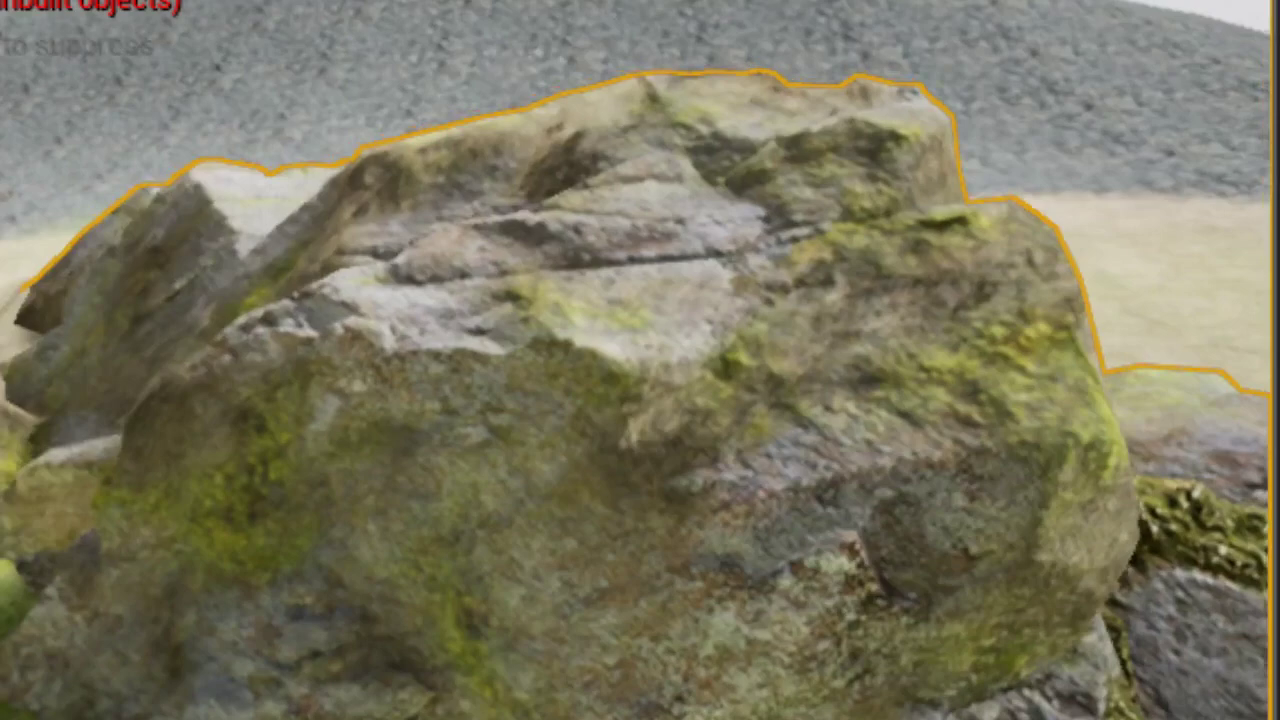
pyautogui.moveTo(686, 606); pyautogui.dragTo(629, 523, button='right')
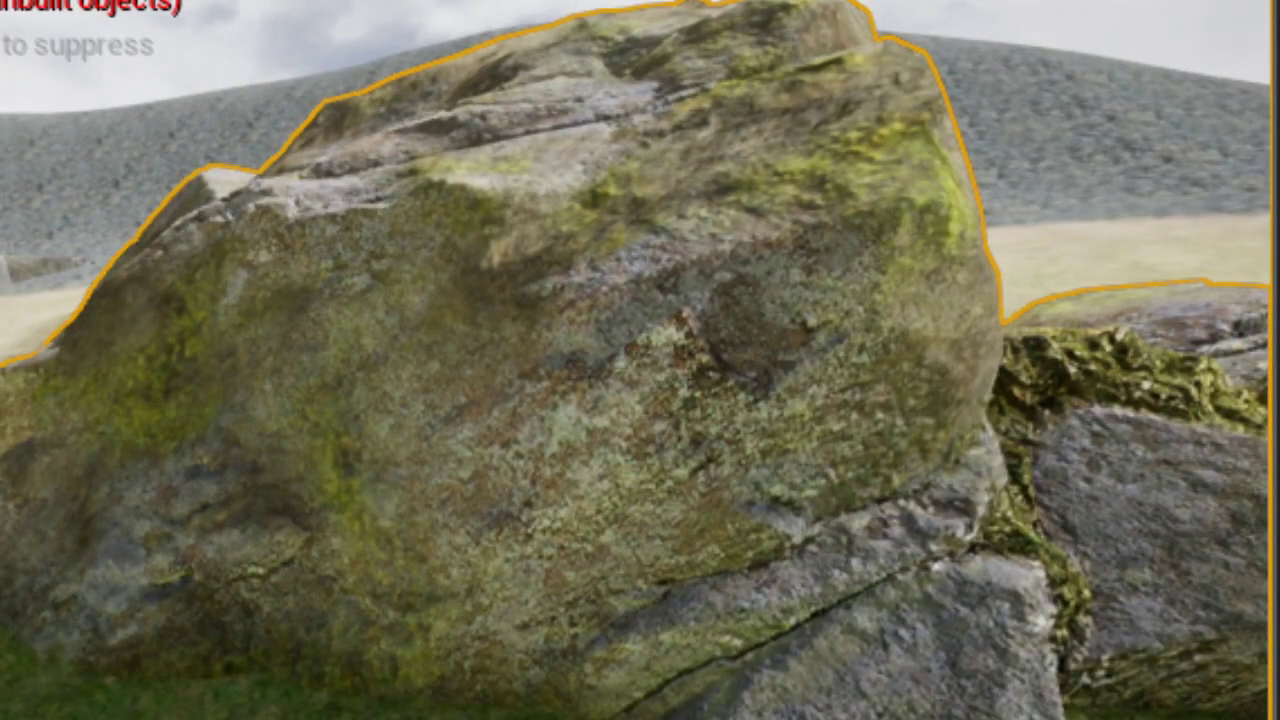
pyautogui.moveTo(226, 209); pyautogui.dragTo(396, 474)
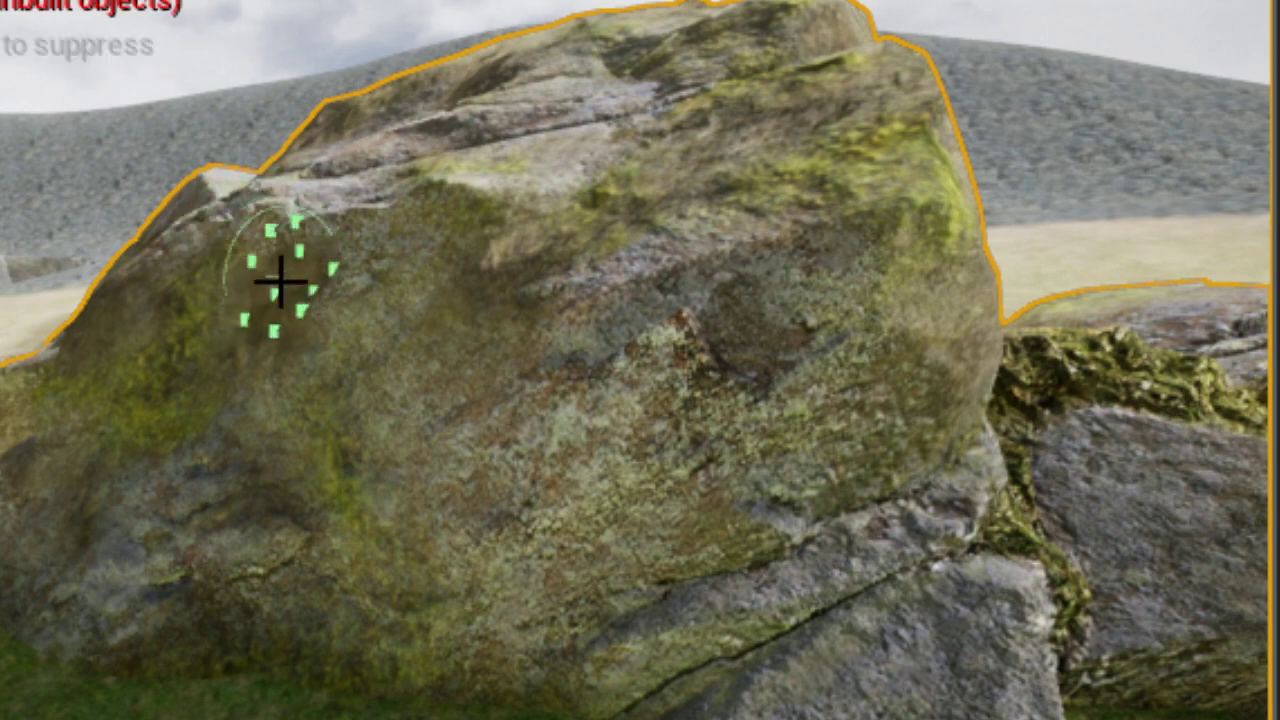
pyautogui.moveTo(104, 591); pyautogui.dragTo(104, 624)
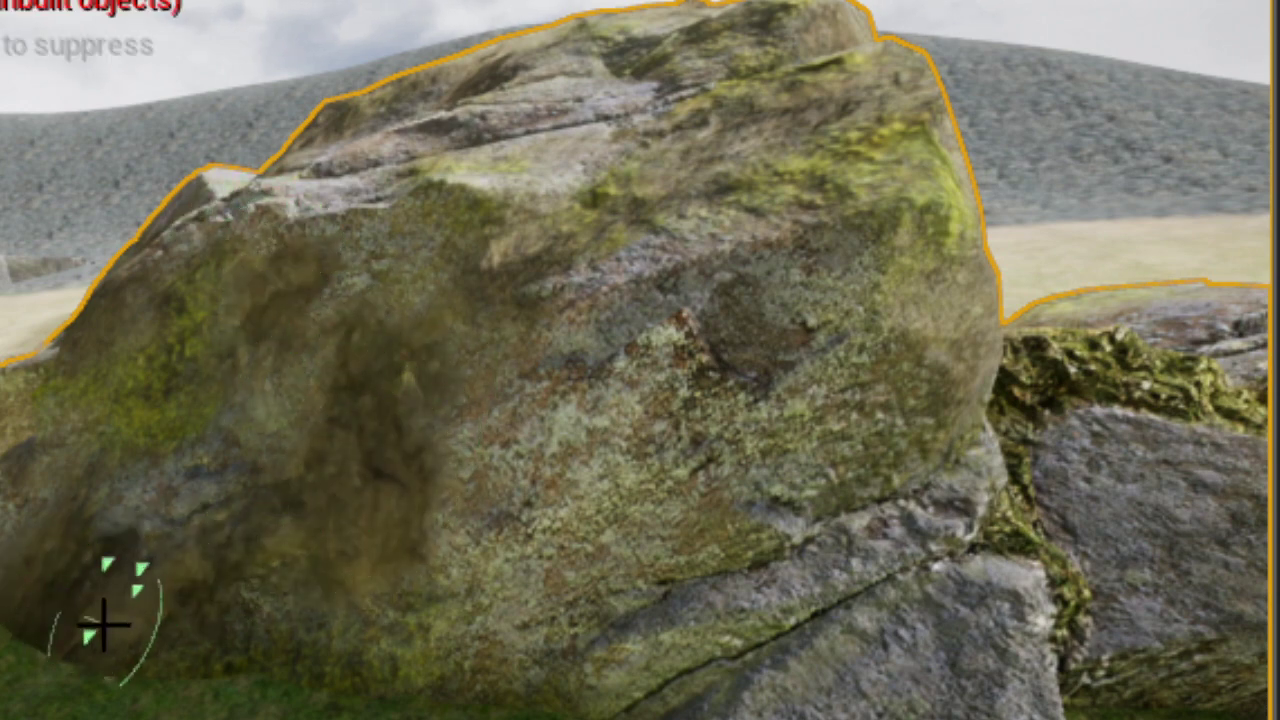
pyautogui.moveTo(717, 647); pyautogui.dragTo(570, 700)
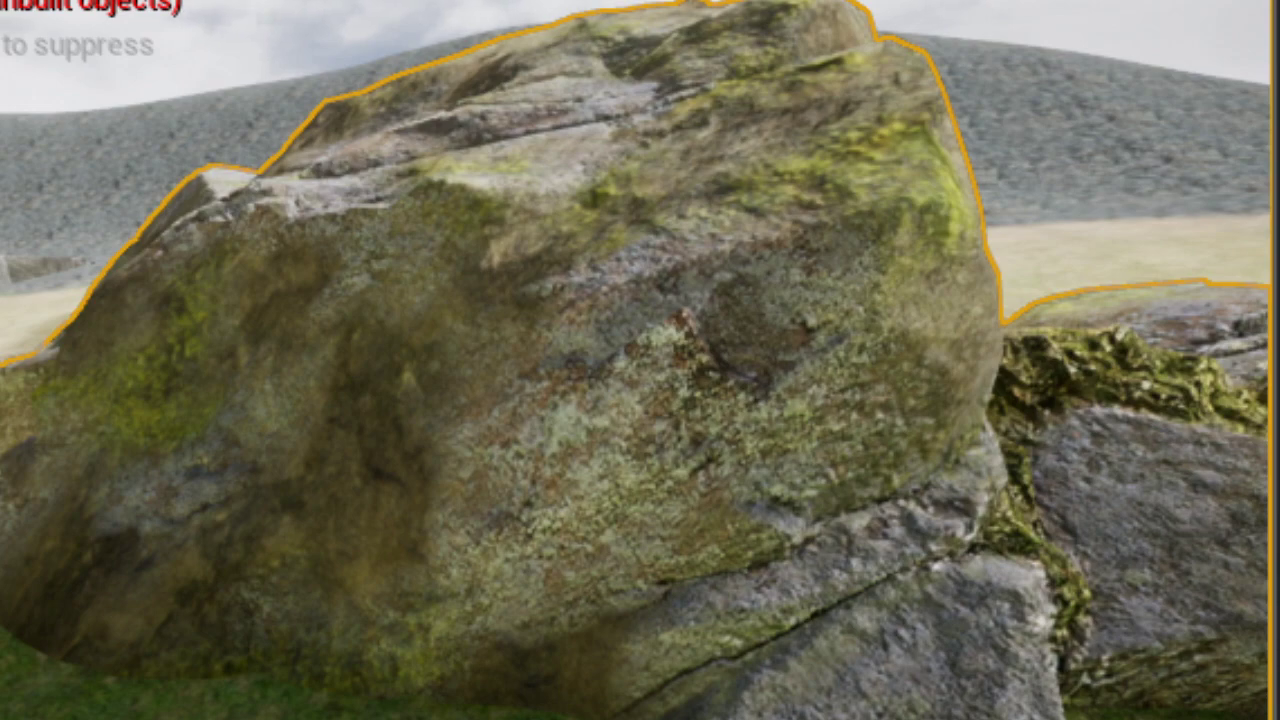
pyautogui.moveTo(665, 655)
pyautogui.mouseDown()
pyautogui.moveTo(851, 697)
pyautogui.moveTo(971, 690)
pyautogui.mouseUp()
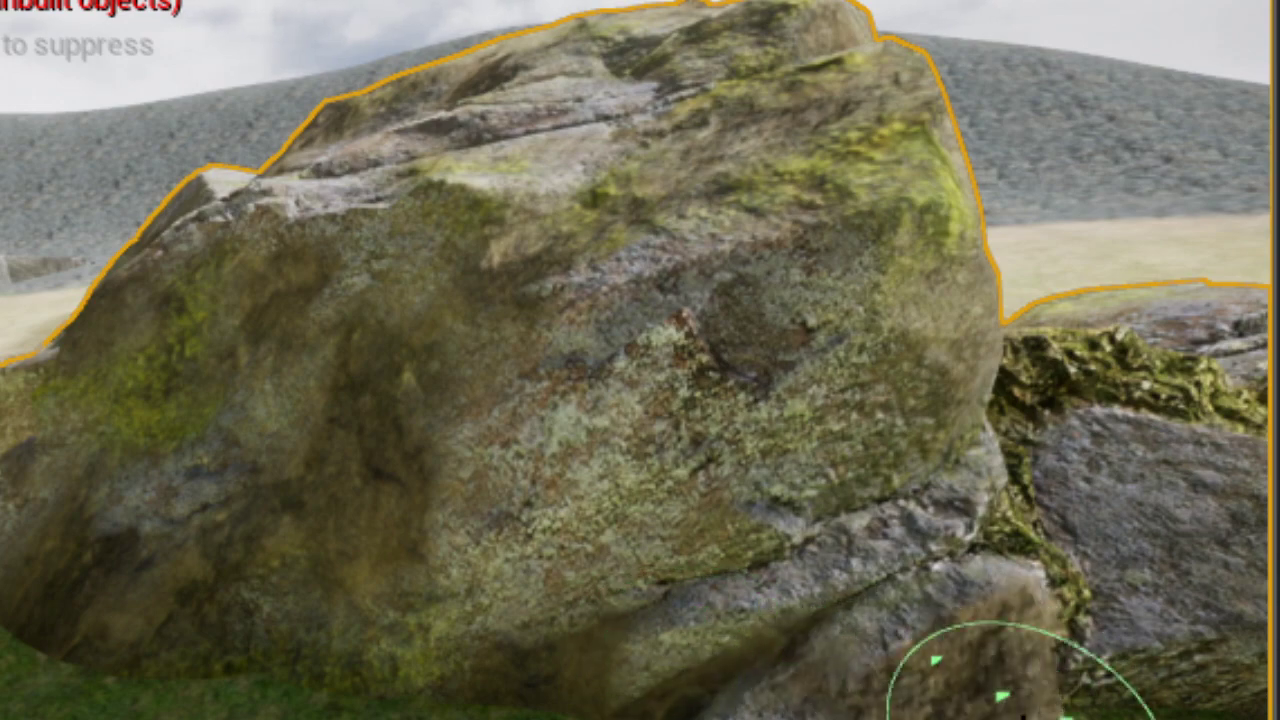
pyautogui.moveTo(691, 568); pyautogui.dragTo(406, 449, button='right')
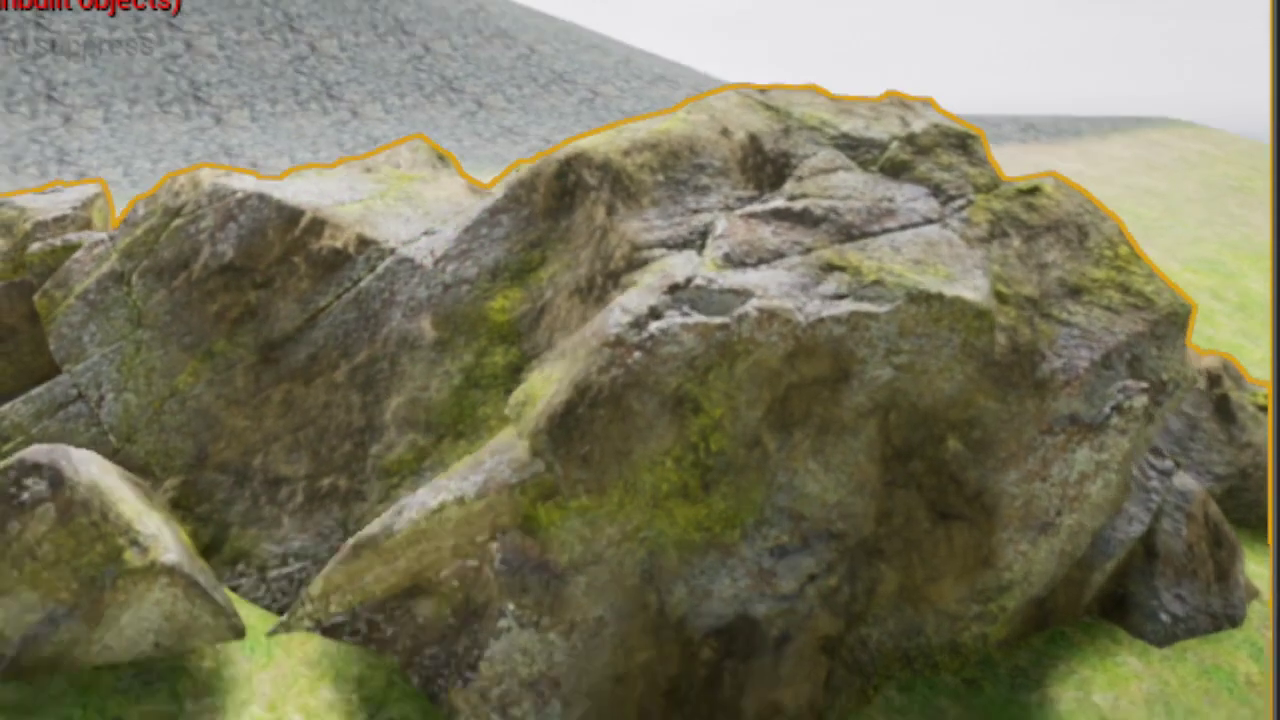
# Paint away the yellow moss on the rock's lower and lower-right face
pyautogui.moveTo(386, 274)
pyautogui.mouseDown(button='right')
pyautogui.moveTo(485, 530)
pyautogui.moveTo(69, 309)
pyautogui.mouseUp(button='right')
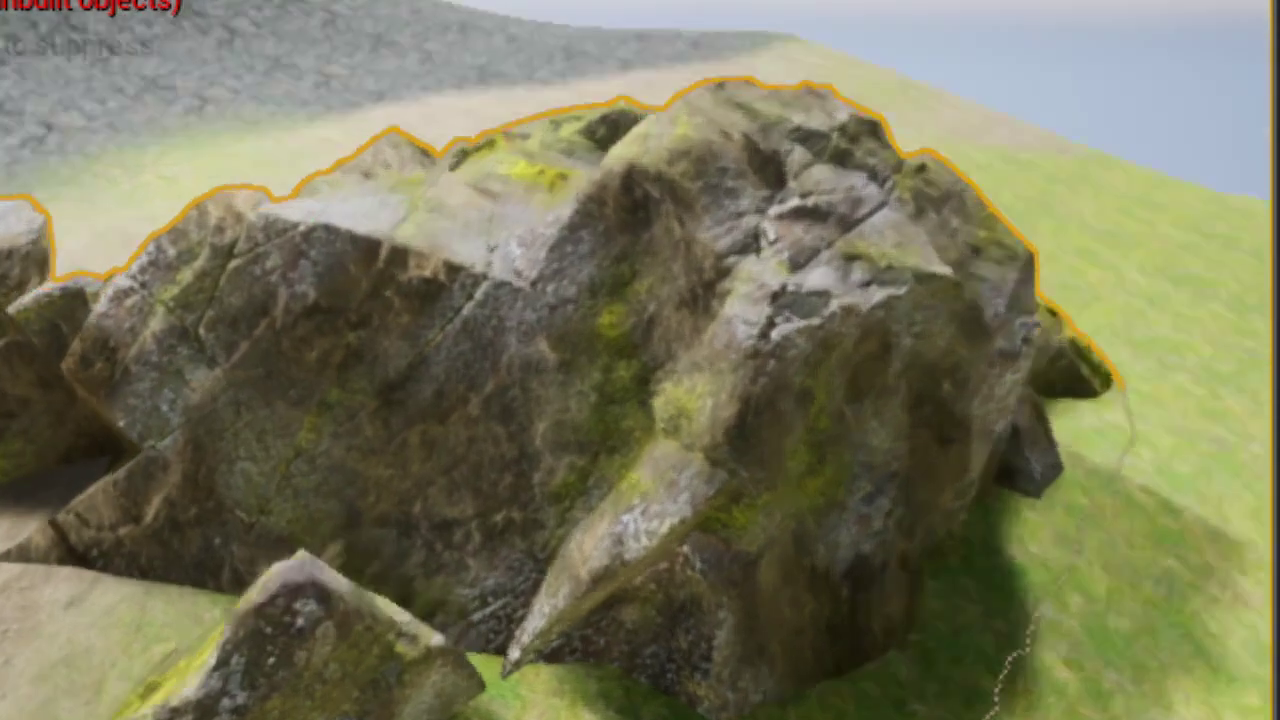
pyautogui.moveTo(95, 380); pyautogui.dragTo(738, 218, button='right')
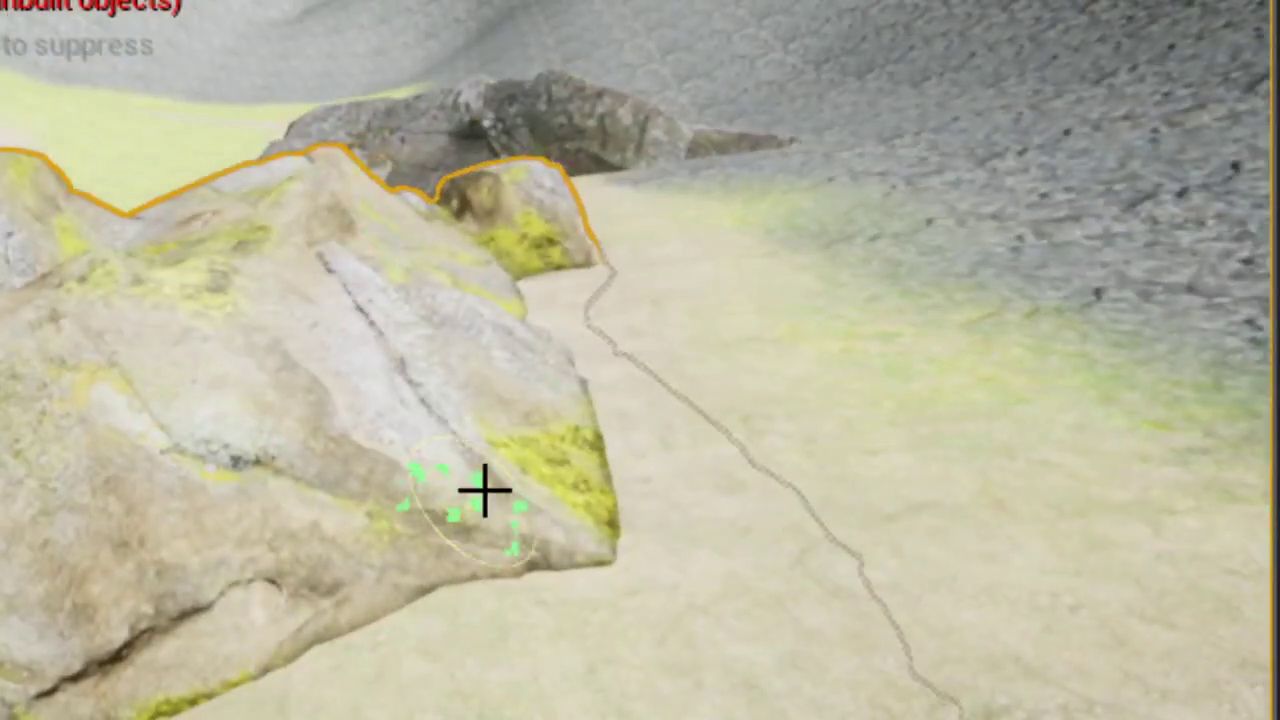
pyautogui.moveTo(485, 490)
pyautogui.mouseDown()
pyautogui.moveTo(449, 409)
pyautogui.moveTo(513, 348)
pyautogui.mouseUp()
pyautogui.moveTo(487, 363); pyautogui.dragTo(463, 363, button='right')
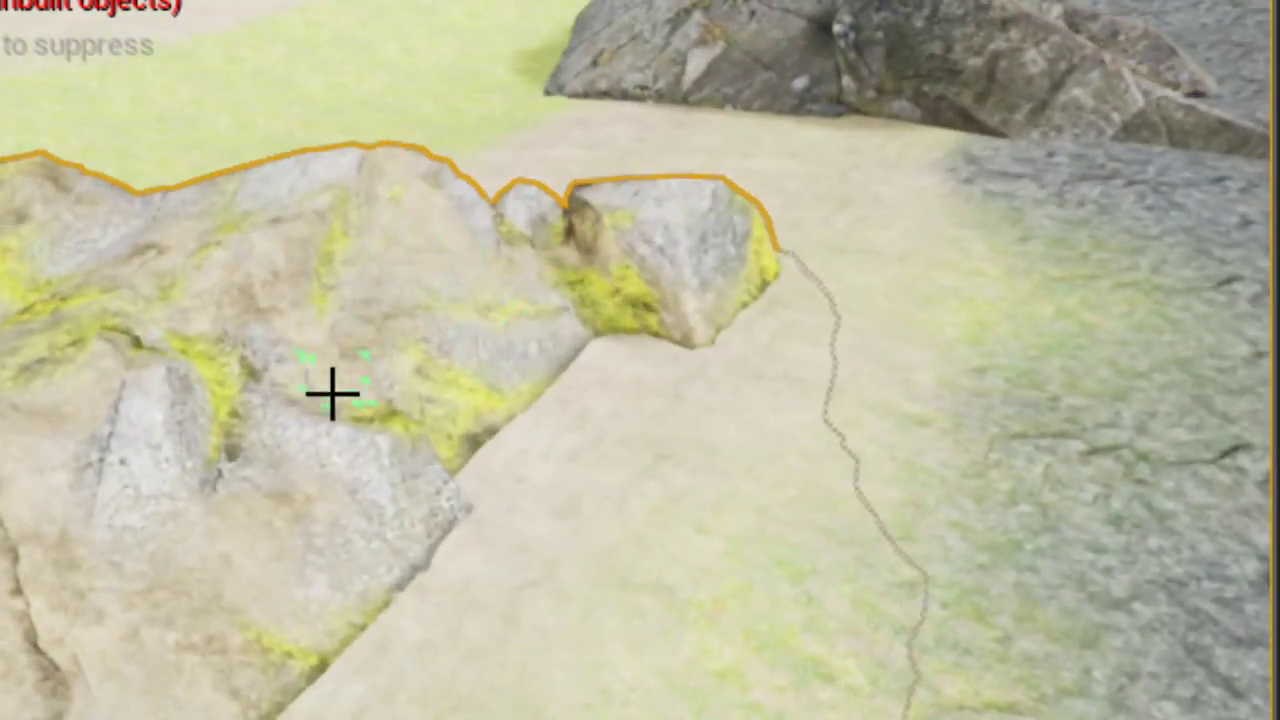
pyautogui.moveTo(469, 368); pyautogui.dragTo(524, 256)
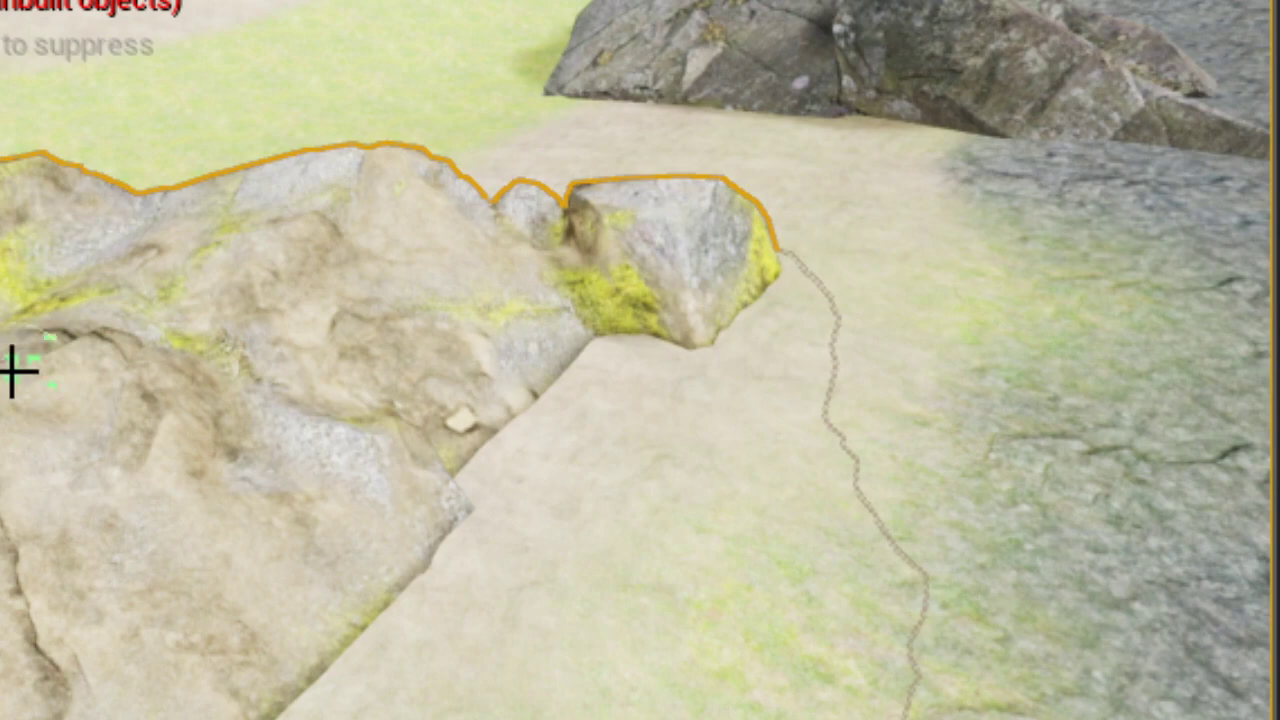
pyautogui.moveTo(5, 580)
pyautogui.mouseDown(button='right')
pyautogui.moveTo(30, 605)
pyautogui.moveTo(60, 545)
pyautogui.mouseUp(button='right')
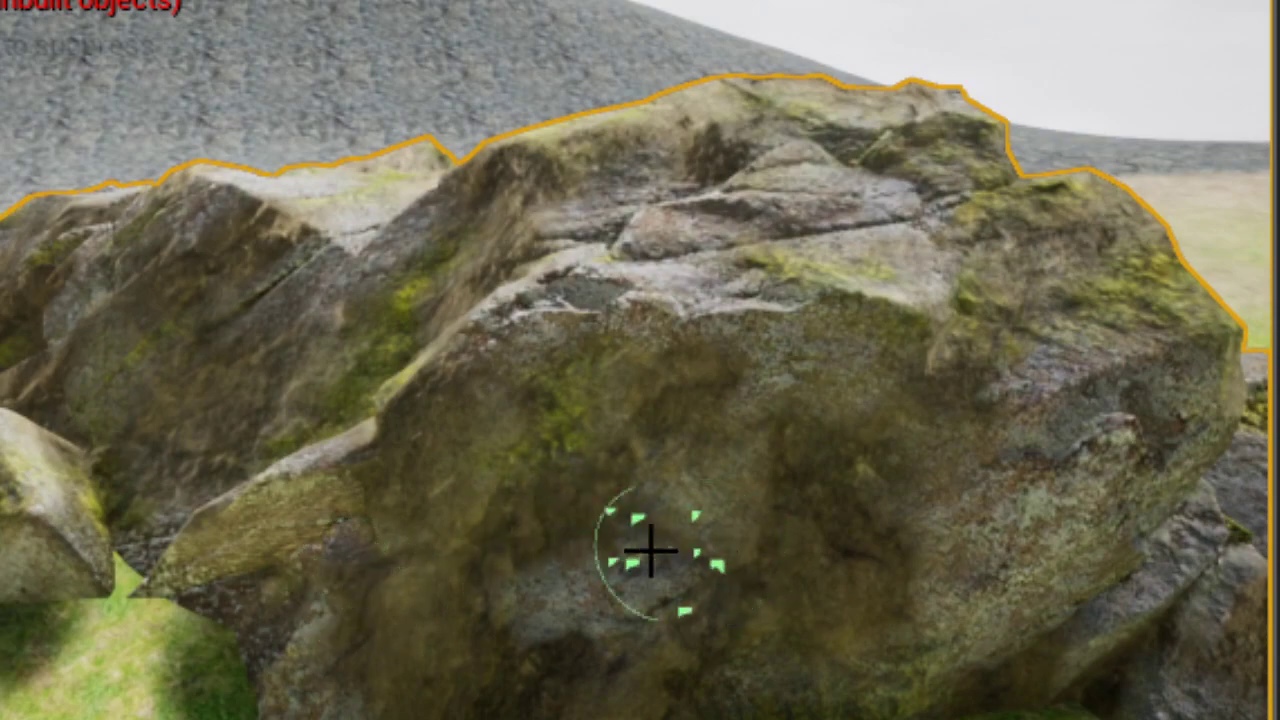
# Paint brownish tone over the boulder's lower right and mute the yellow-green patch to olive
pyautogui.scroll(5, 670, 410)
pyautogui.scroll(-3, 650, 370)
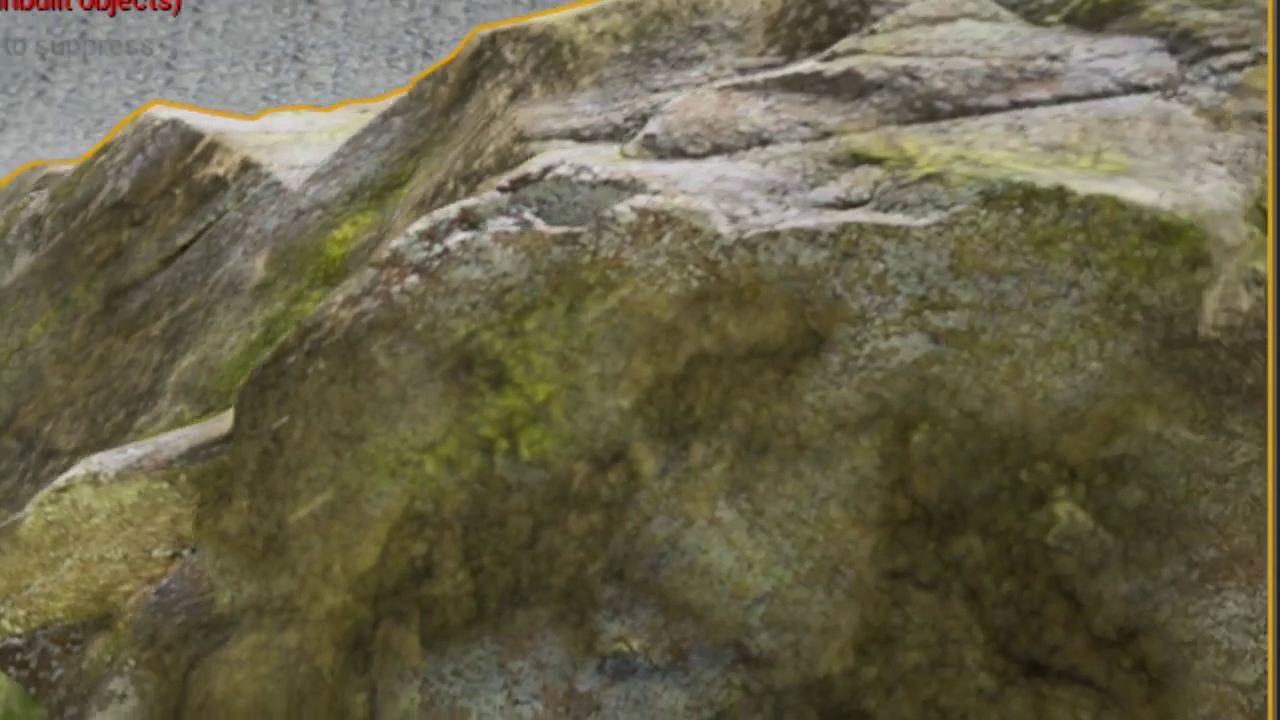
pyautogui.scroll(-3, 652, 370)
pyautogui.scroll(-3, 654, 371)
pyautogui.scroll(-3, 654, 371)
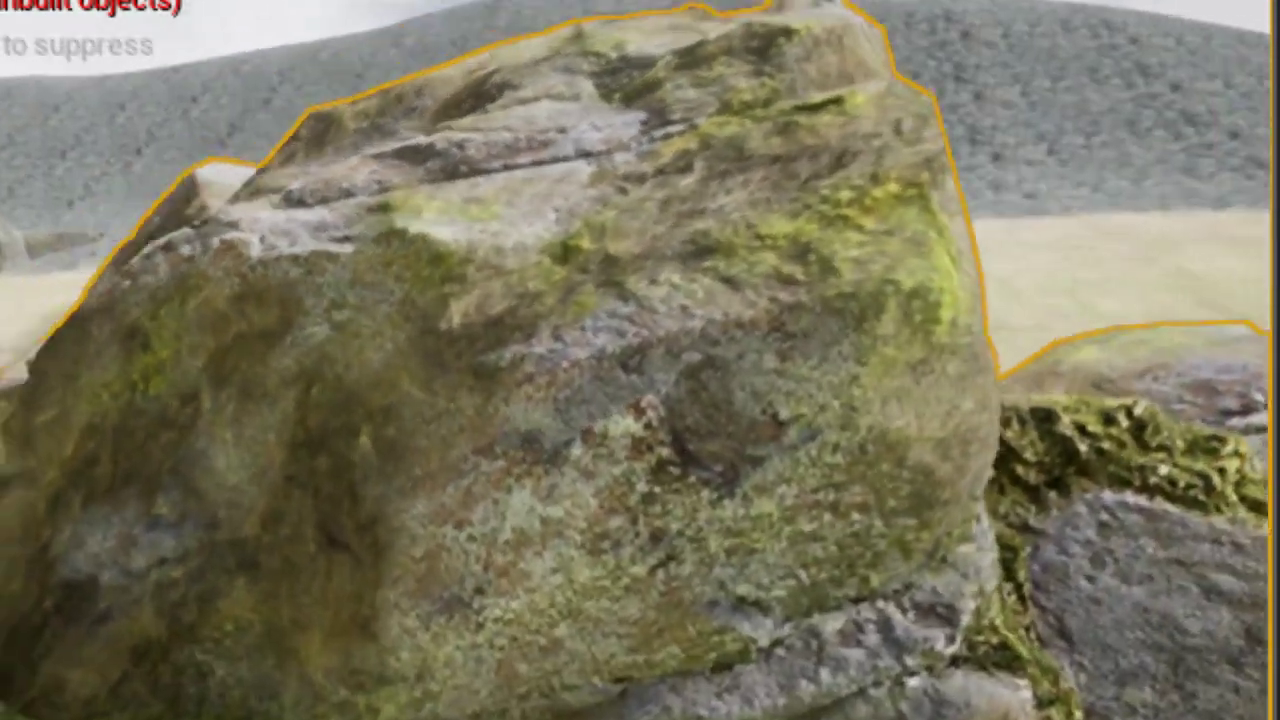
pyautogui.moveTo(765, 625); pyautogui.dragTo(1055, 360)
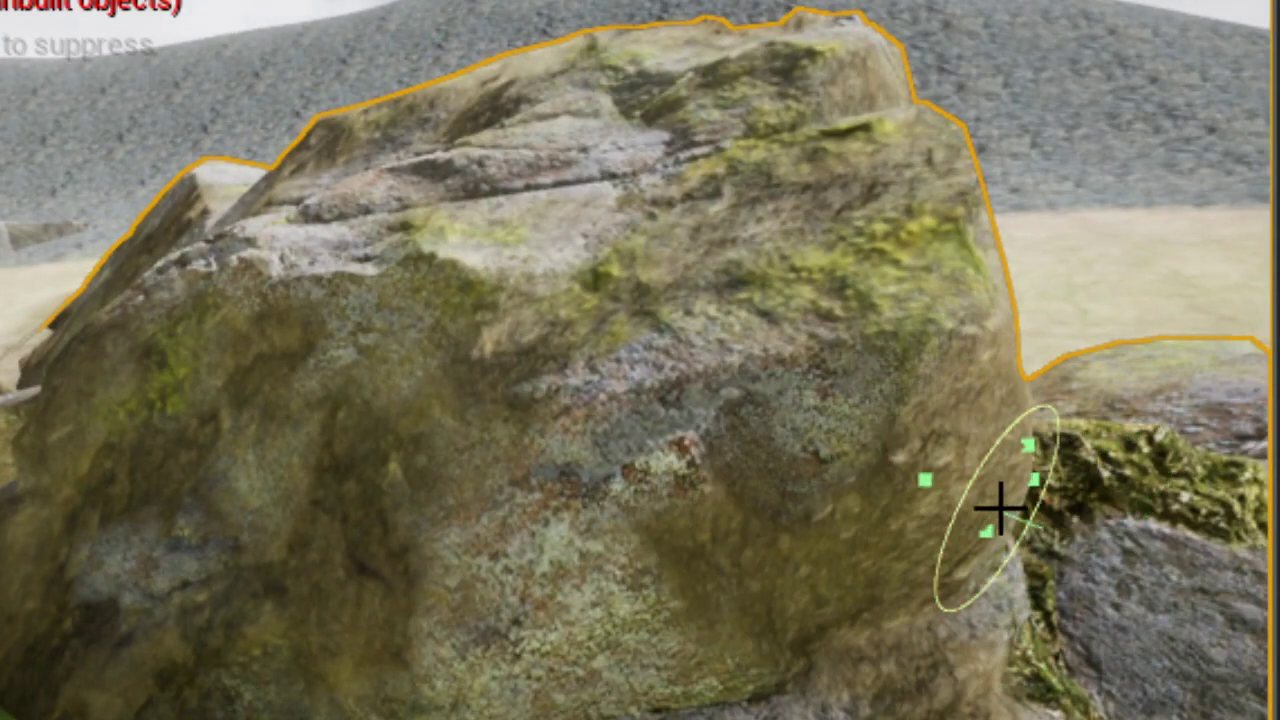
pyautogui.moveTo(706, 589); pyautogui.dragTo(114, 557, button='right')
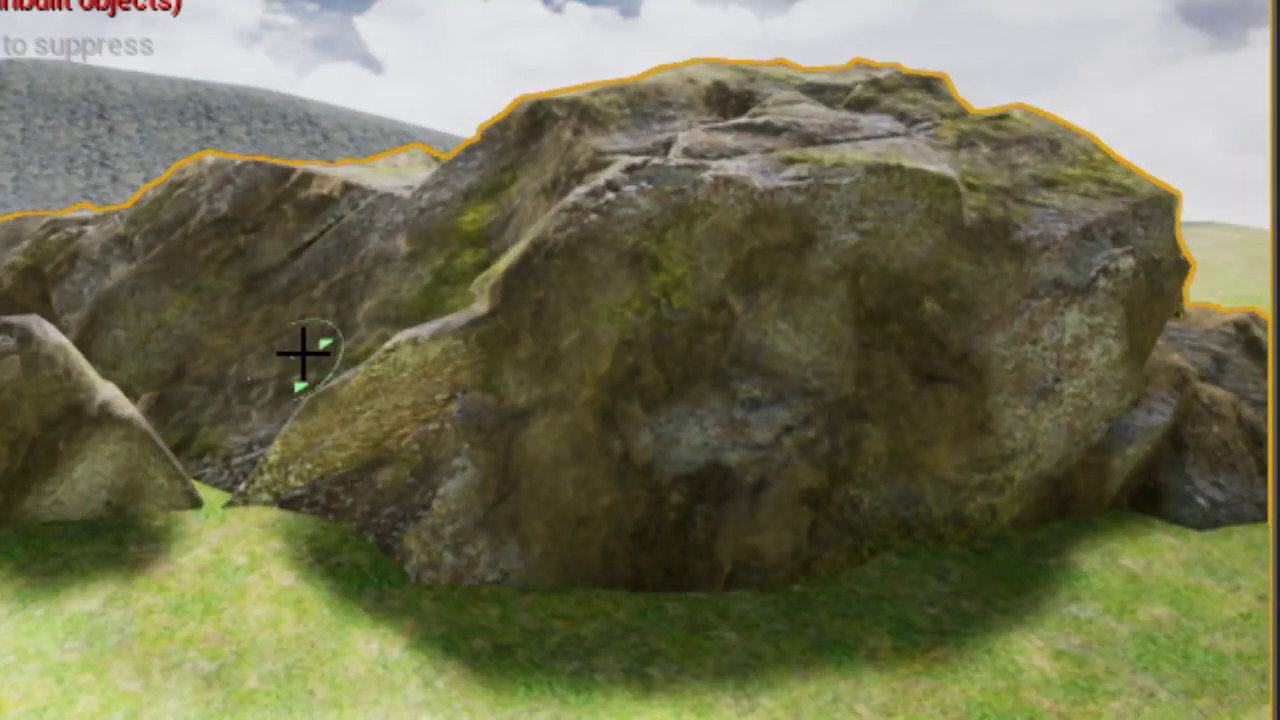
pyautogui.moveTo(300, 354); pyautogui.dragTo(245, 357)
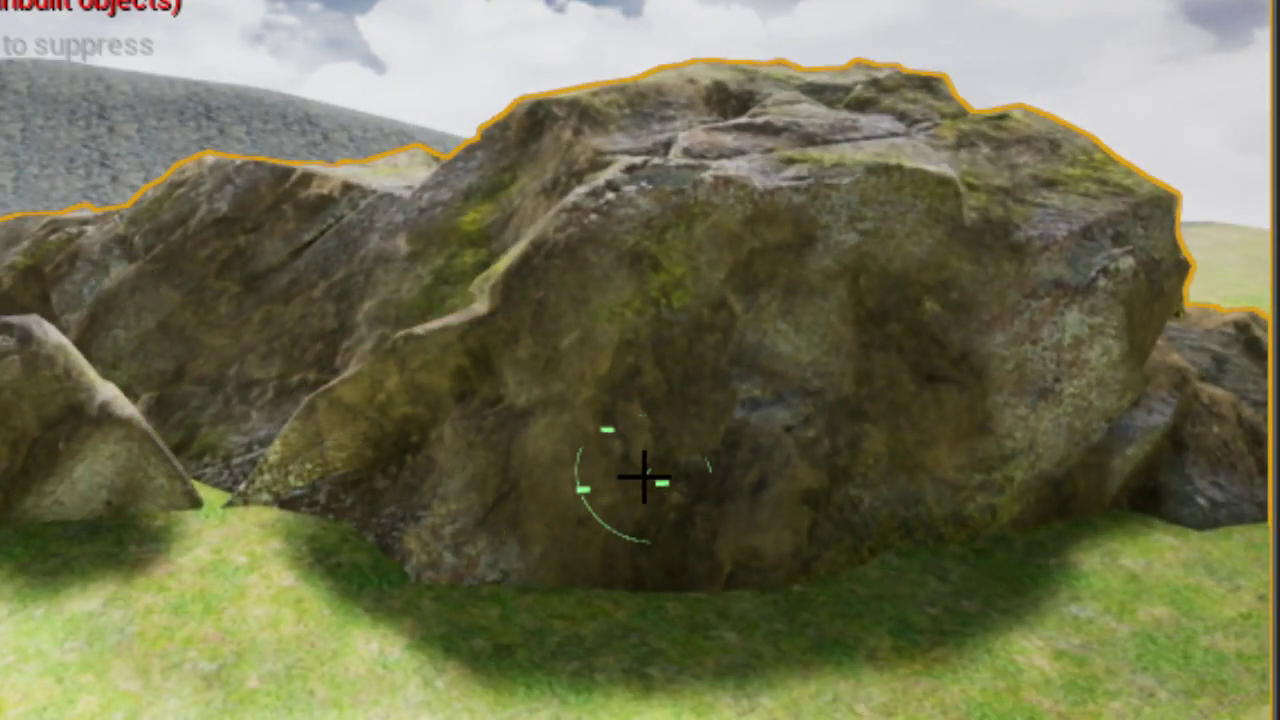